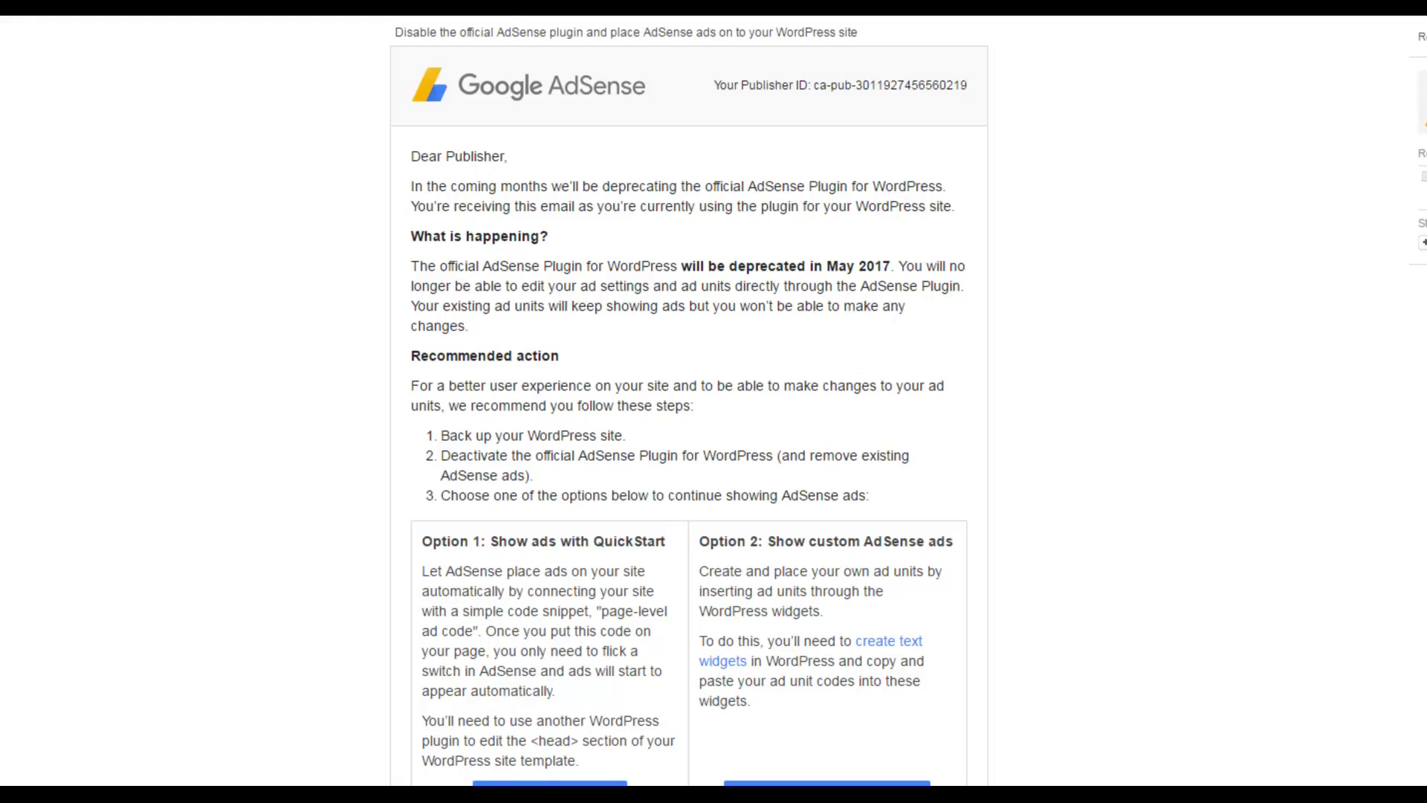
Load the site's /wp-admin address from the address-bar suggestions to reach the admin dashboard.
{"action": "scroll", "coordinate": [1256, 472], "scroll_direction": "down", "scroll_amount": 4}
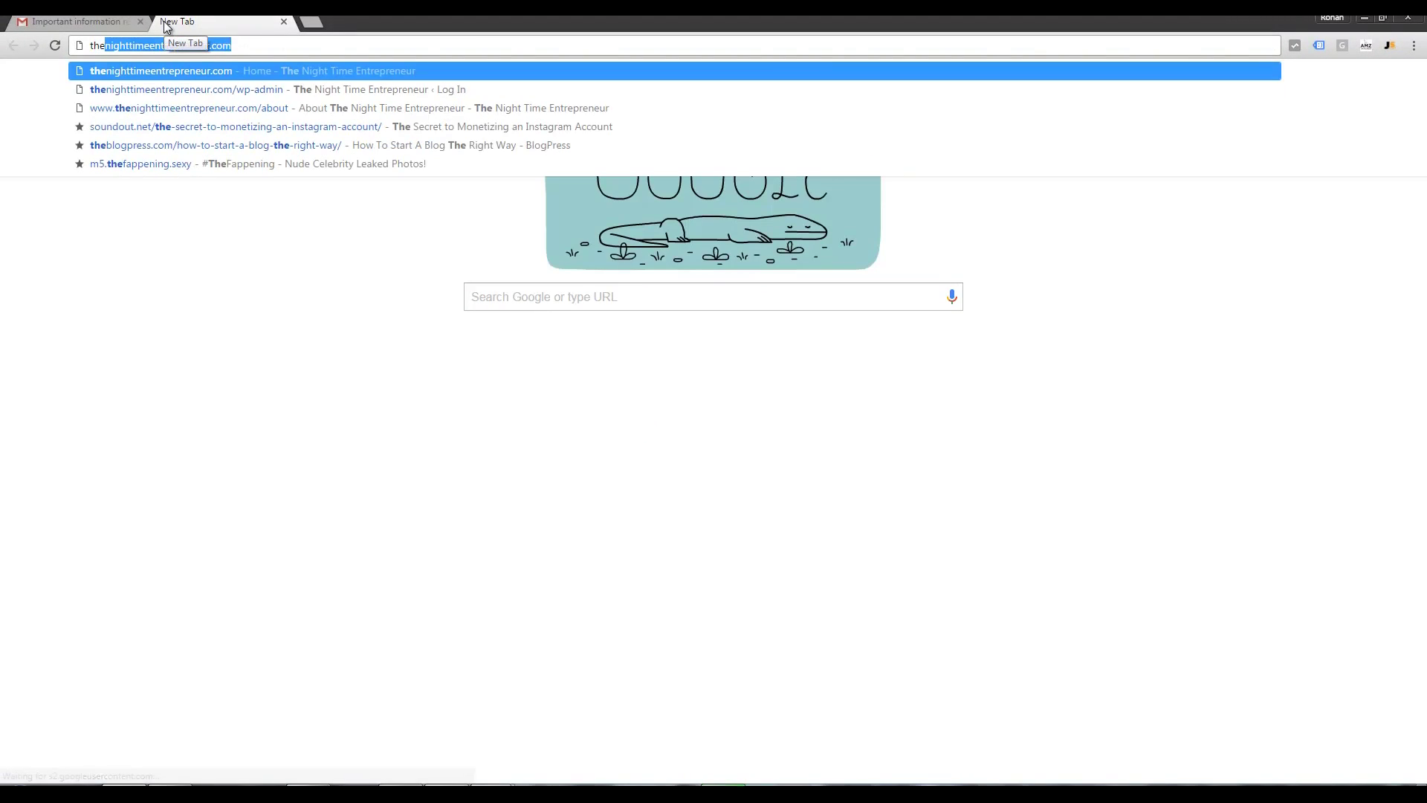
{"action": "key", "text": "Down"}
{"action": "key", "text": "Return"}
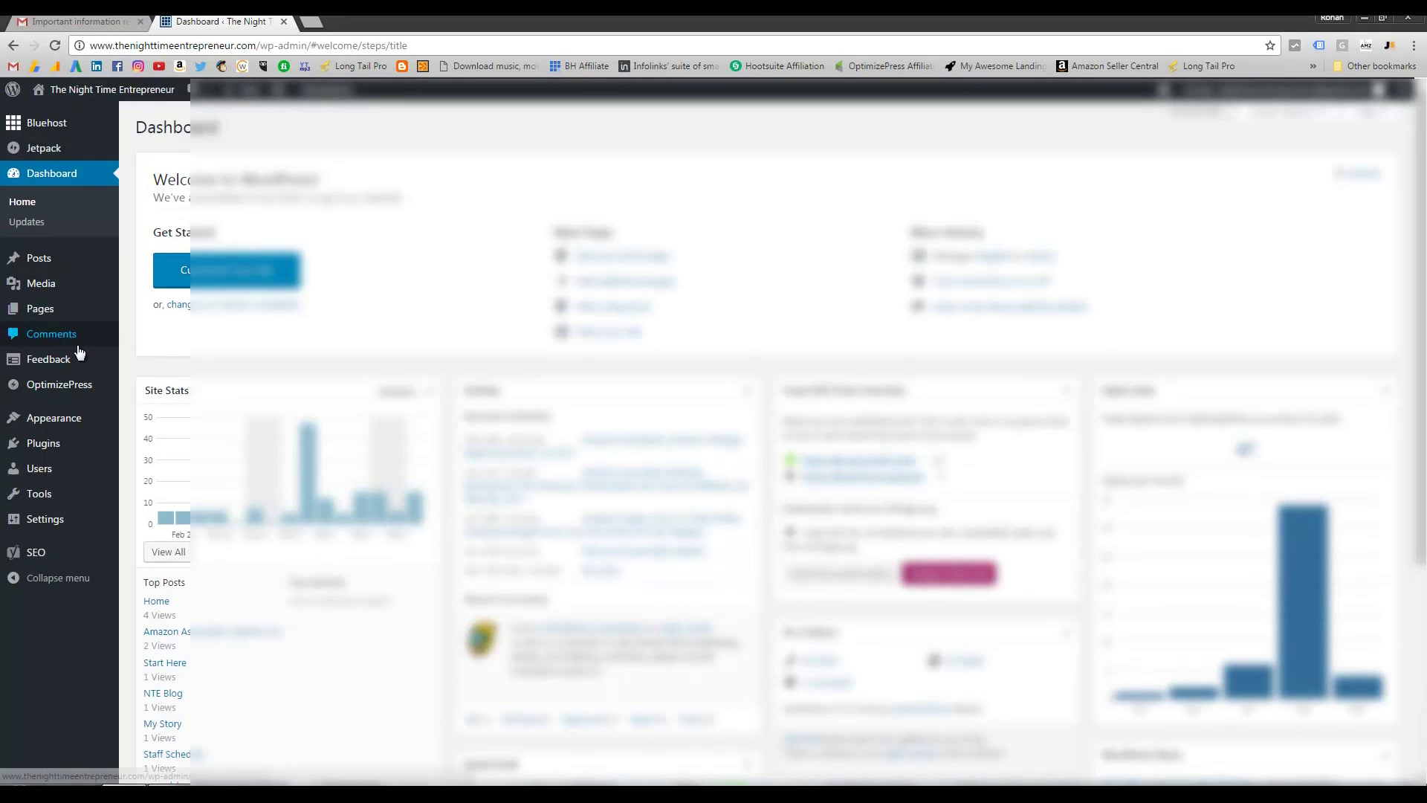
Go to Settings > AdSense to open the AdSense Plugin settings page.
{"action": "mouse_move", "coordinate": [46, 520]}
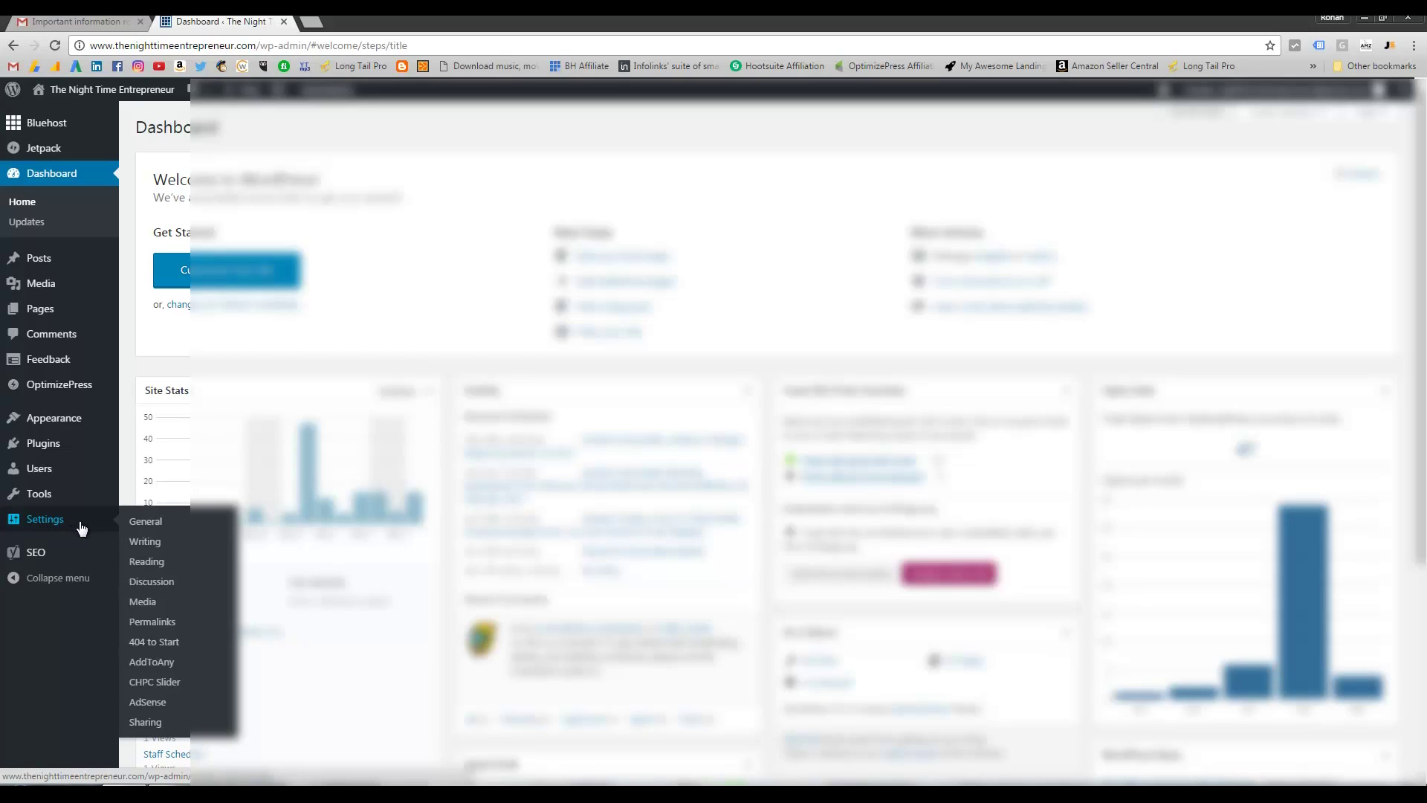
{"action": "left_click", "coordinate": [150, 703]}
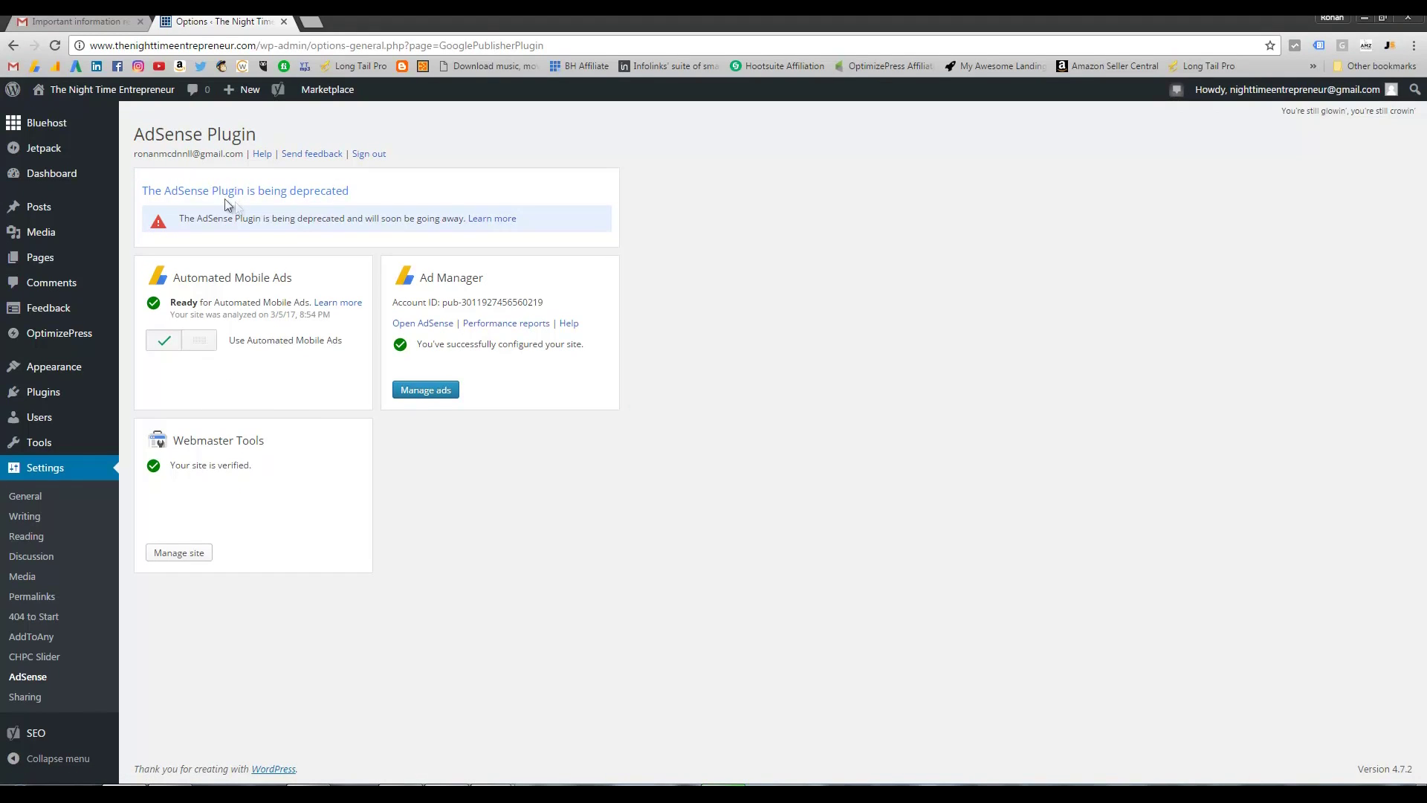
Turn off Use Automated Mobile Ads and bring up the ad placement editor.
{"action": "left_click_drag", "start_coordinate": [180, 218], "coordinate": [225, 216]}
{"action": "left_click", "coordinate": [279, 209]}
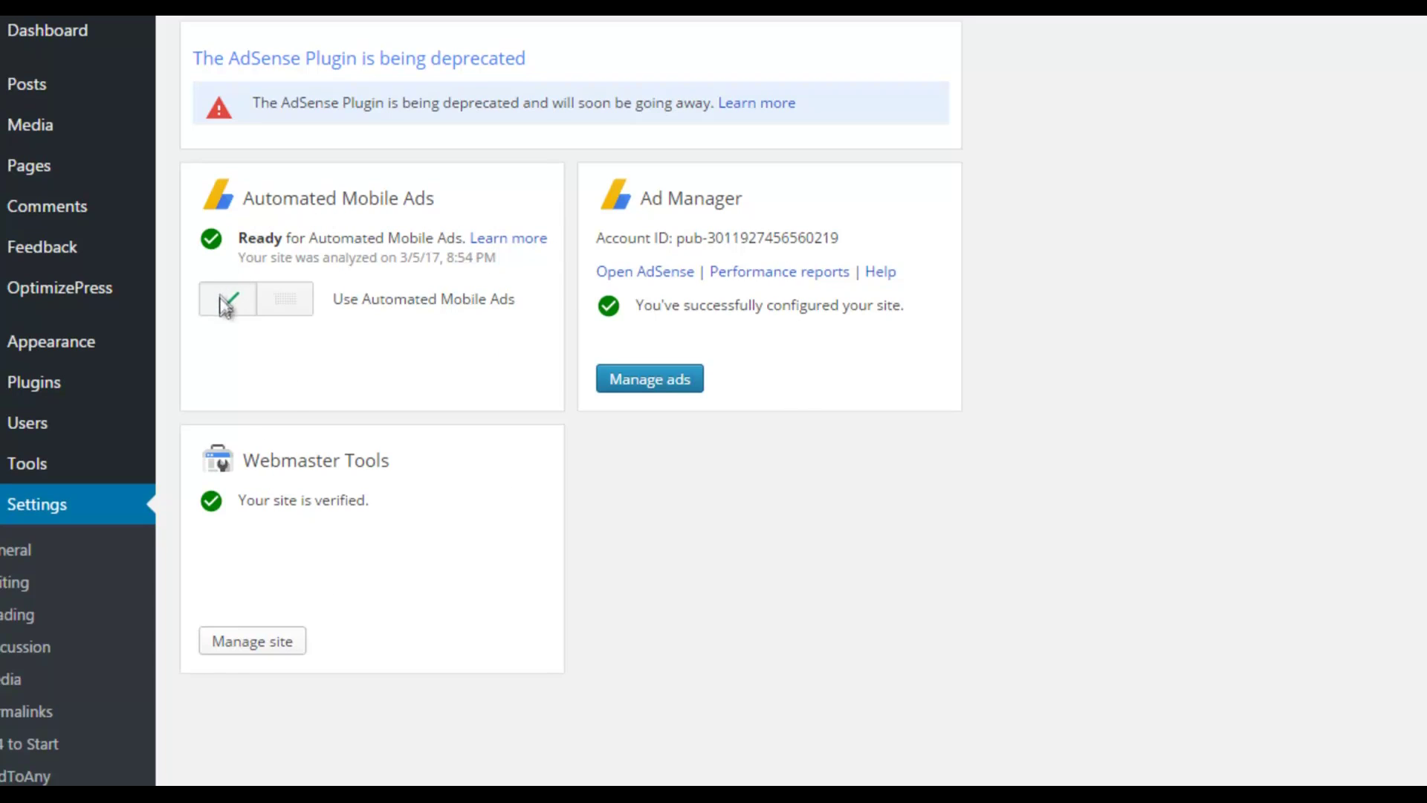
{"action": "left_click", "coordinate": [287, 306]}
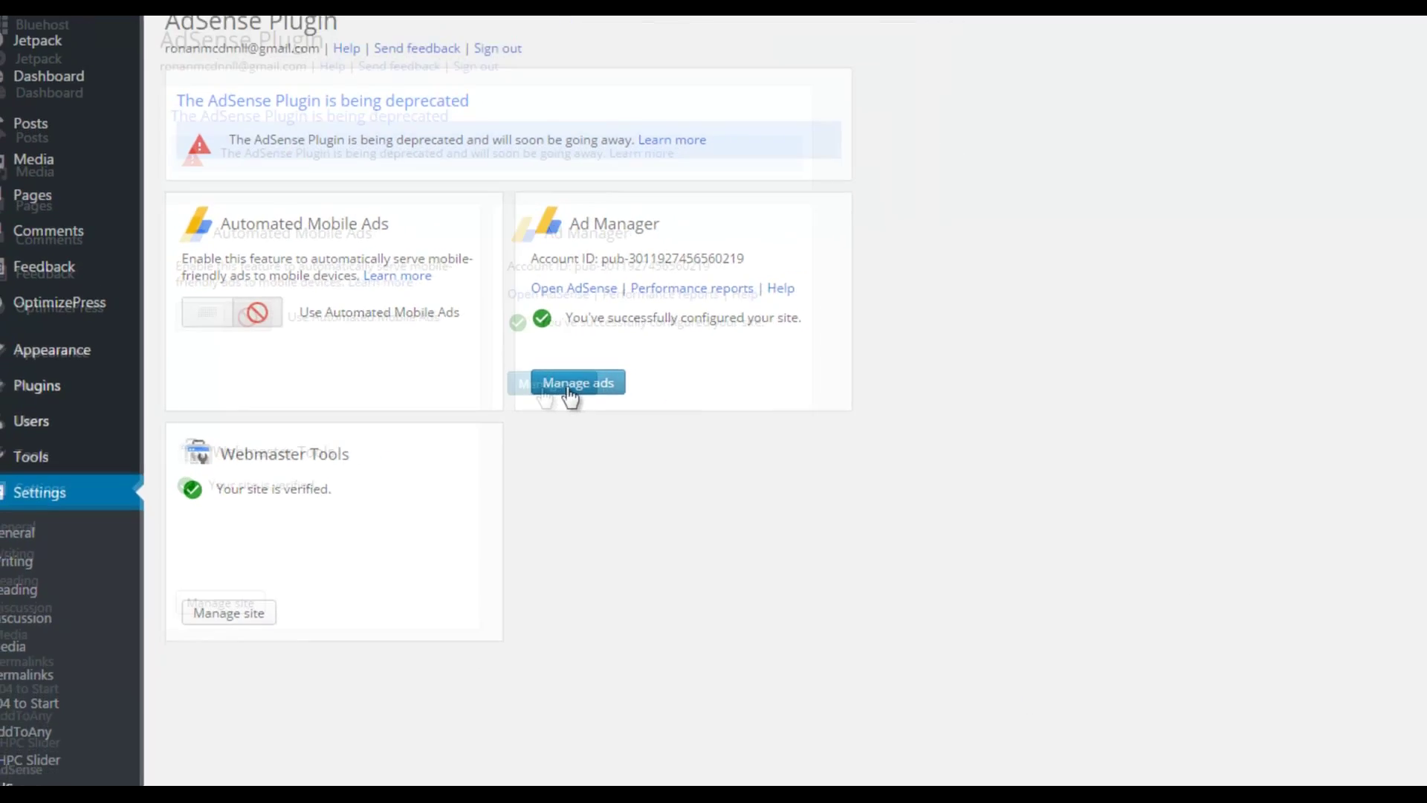
{"action": "left_click", "coordinate": [572, 386]}
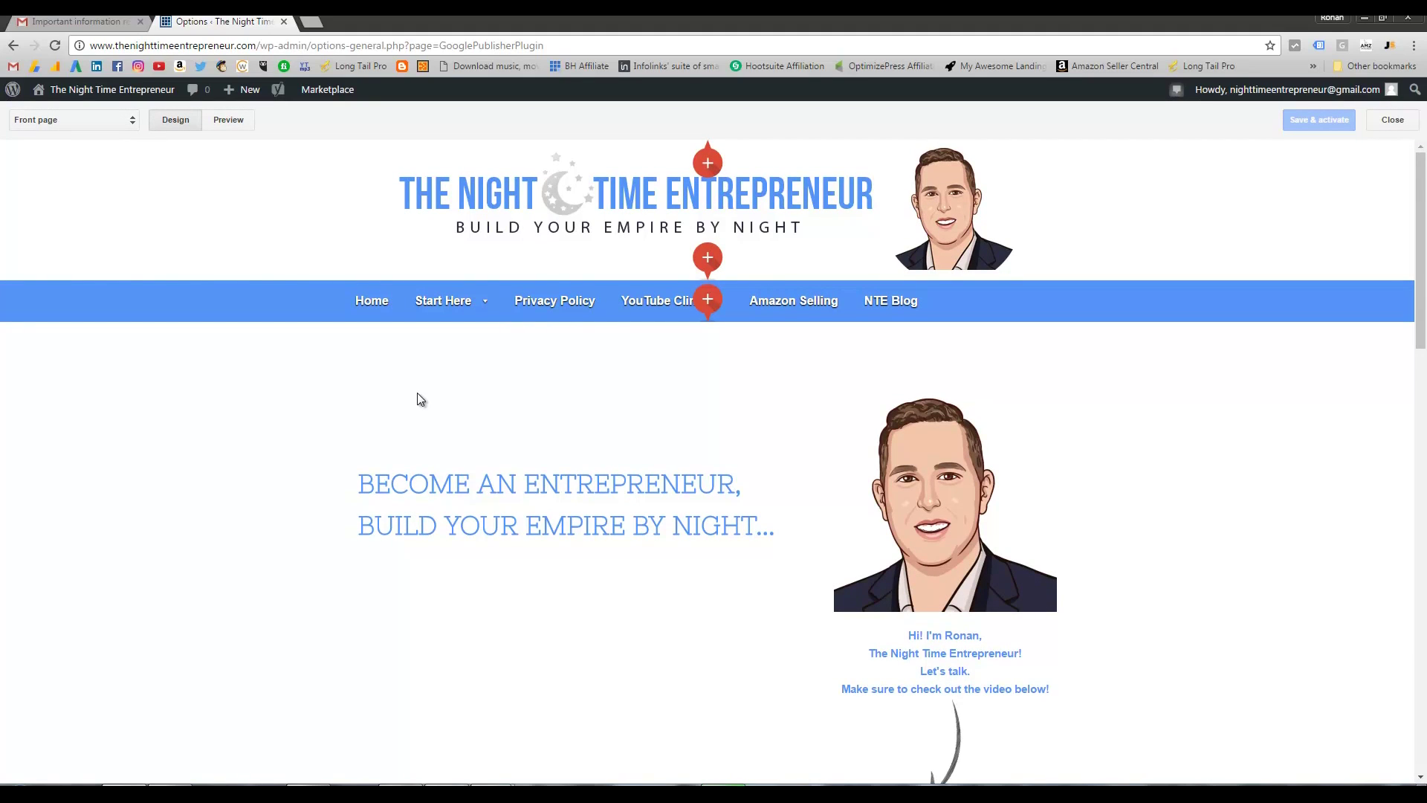
Try ad units above and below the menu, at the top, and in the footer, removing each.
{"action": "left_click", "coordinate": [708, 258]}
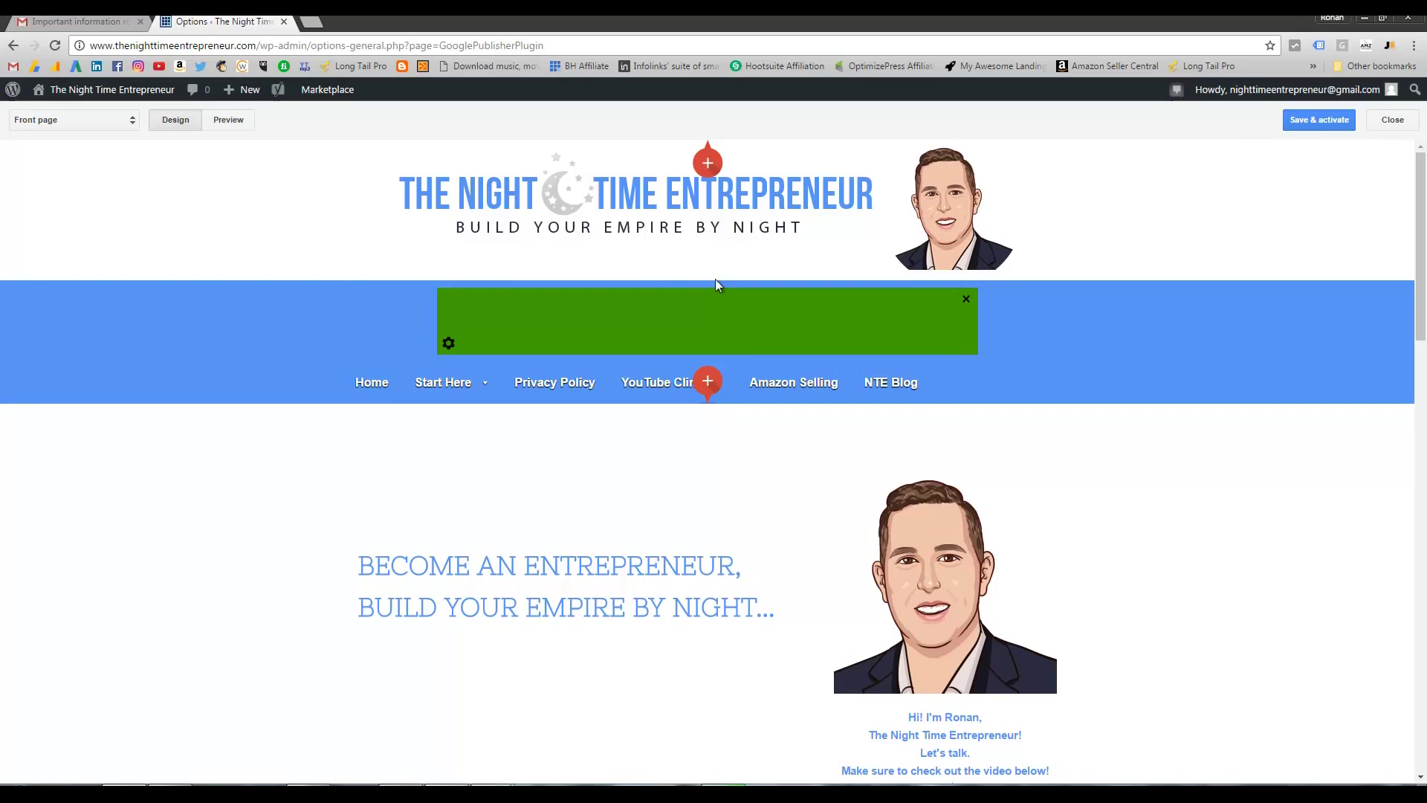
{"action": "left_click", "coordinate": [966, 299]}
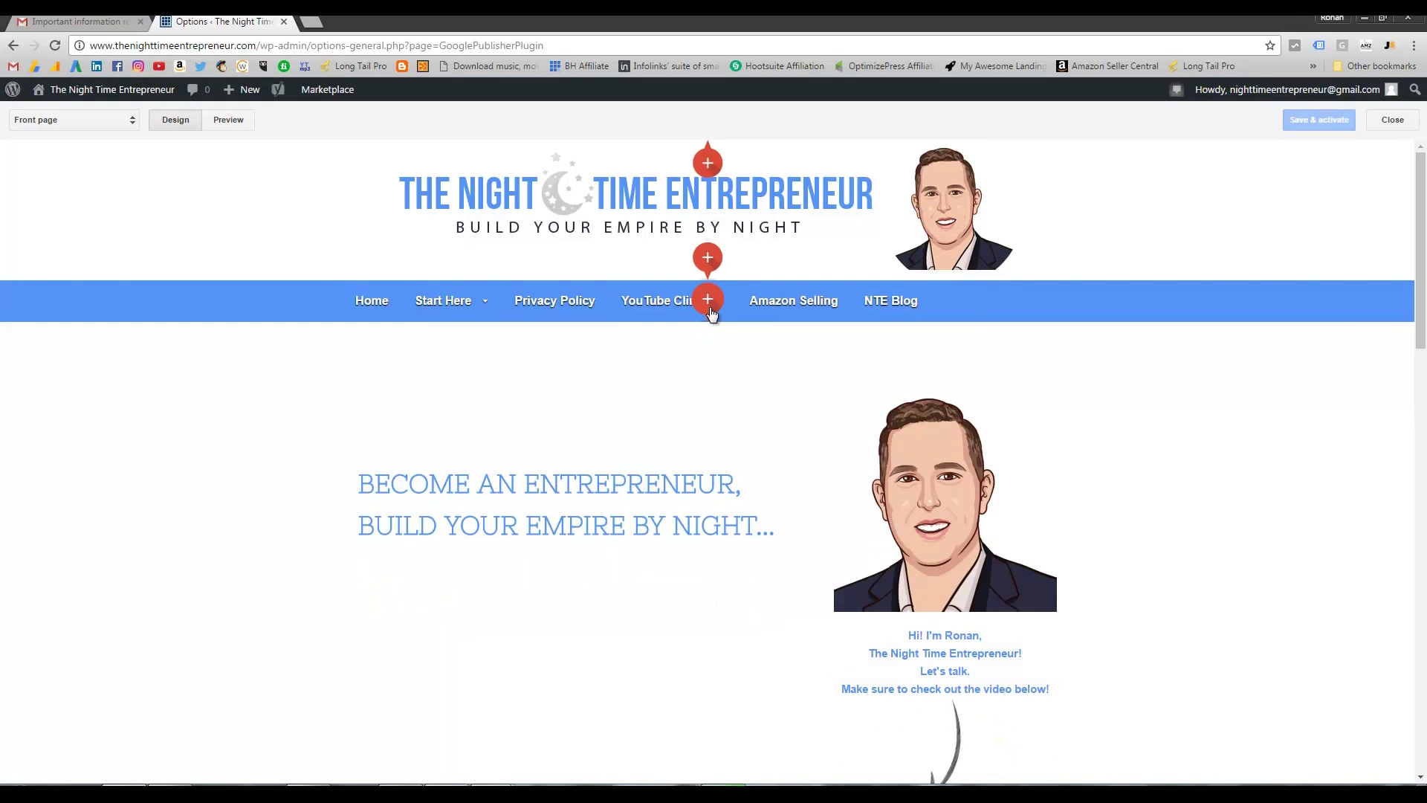
{"action": "left_click", "coordinate": [708, 298]}
{"action": "left_click", "coordinate": [967, 333]}
{"action": "left_click", "coordinate": [702, 162]}
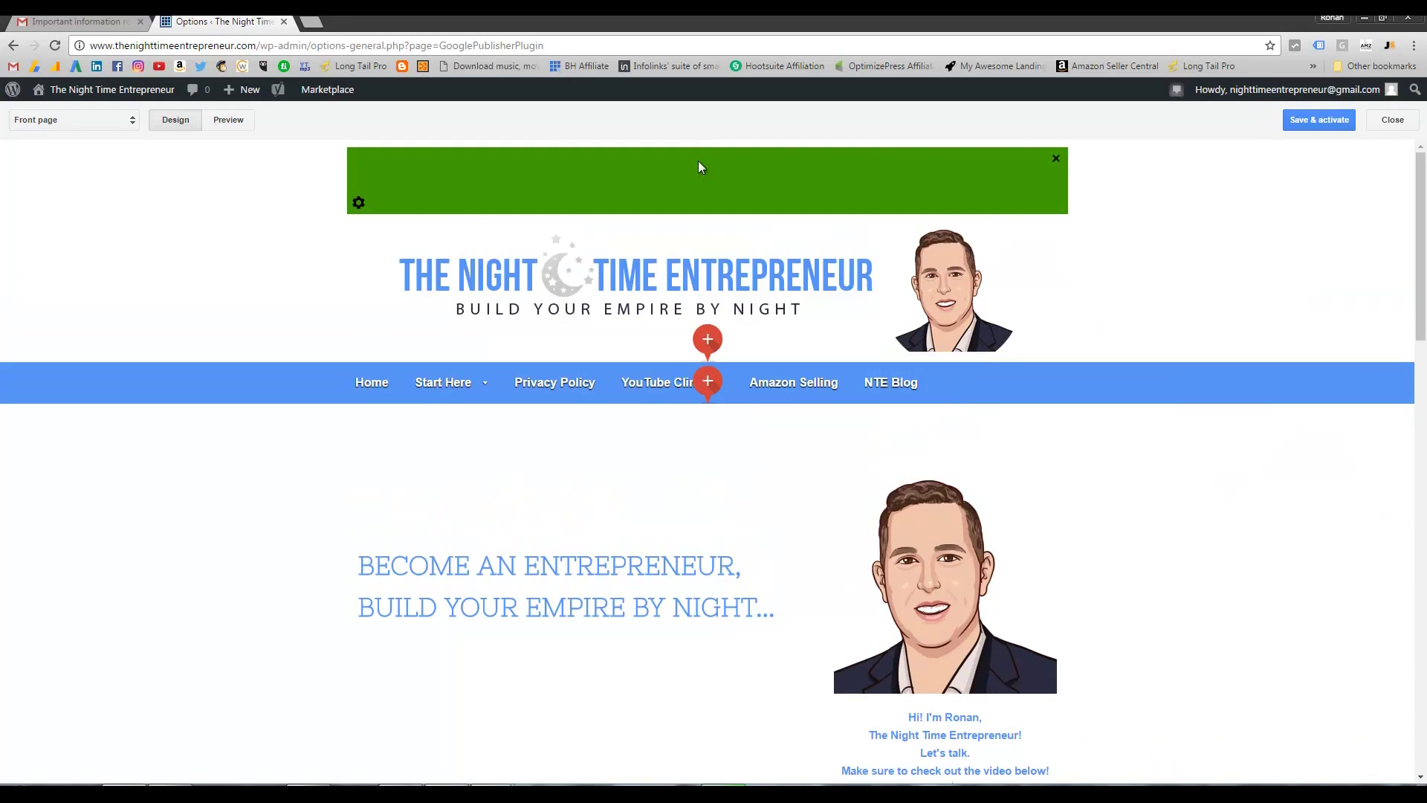
{"action": "left_click", "coordinate": [1055, 158]}
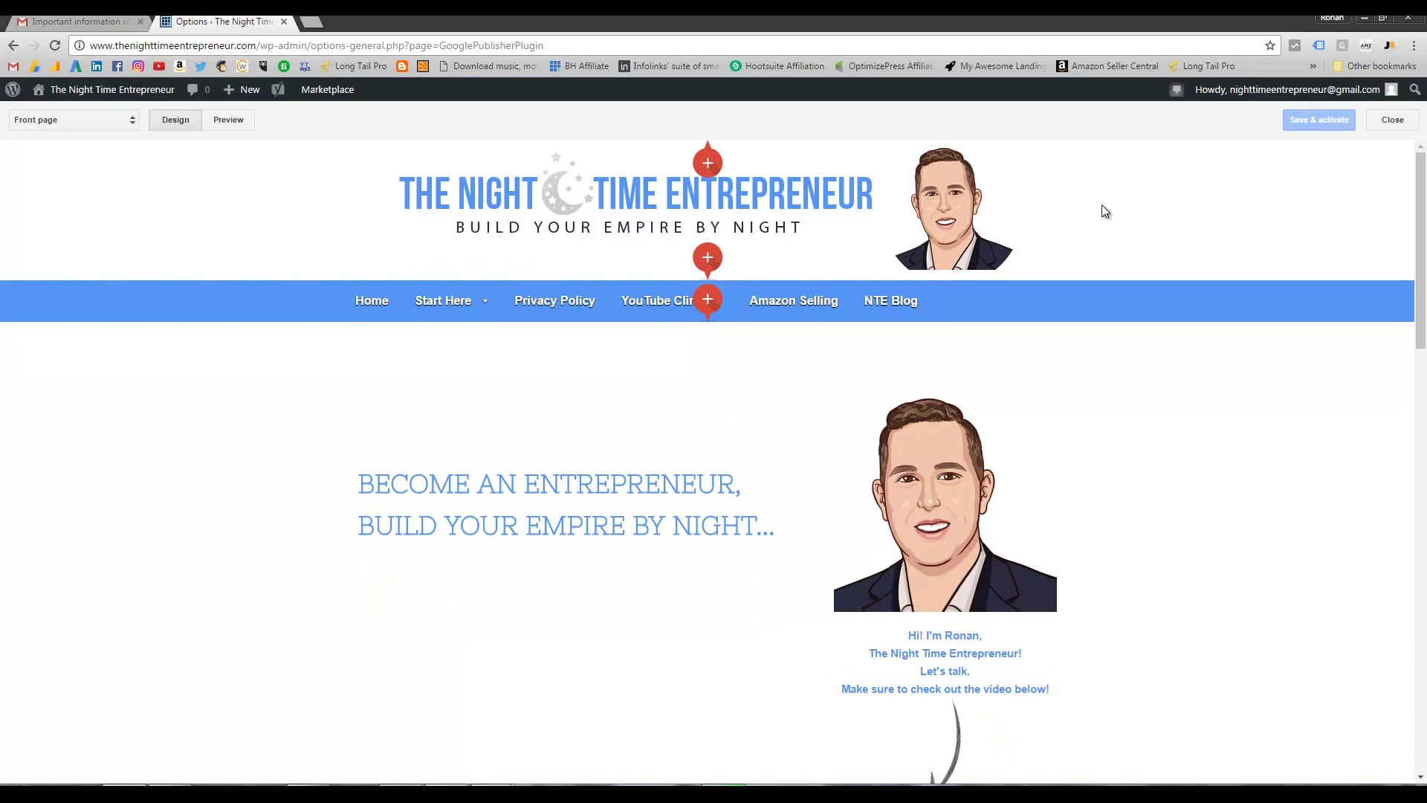
{"action": "scroll", "coordinate": [153, 297], "scroll_direction": "down", "scroll_amount": 10}
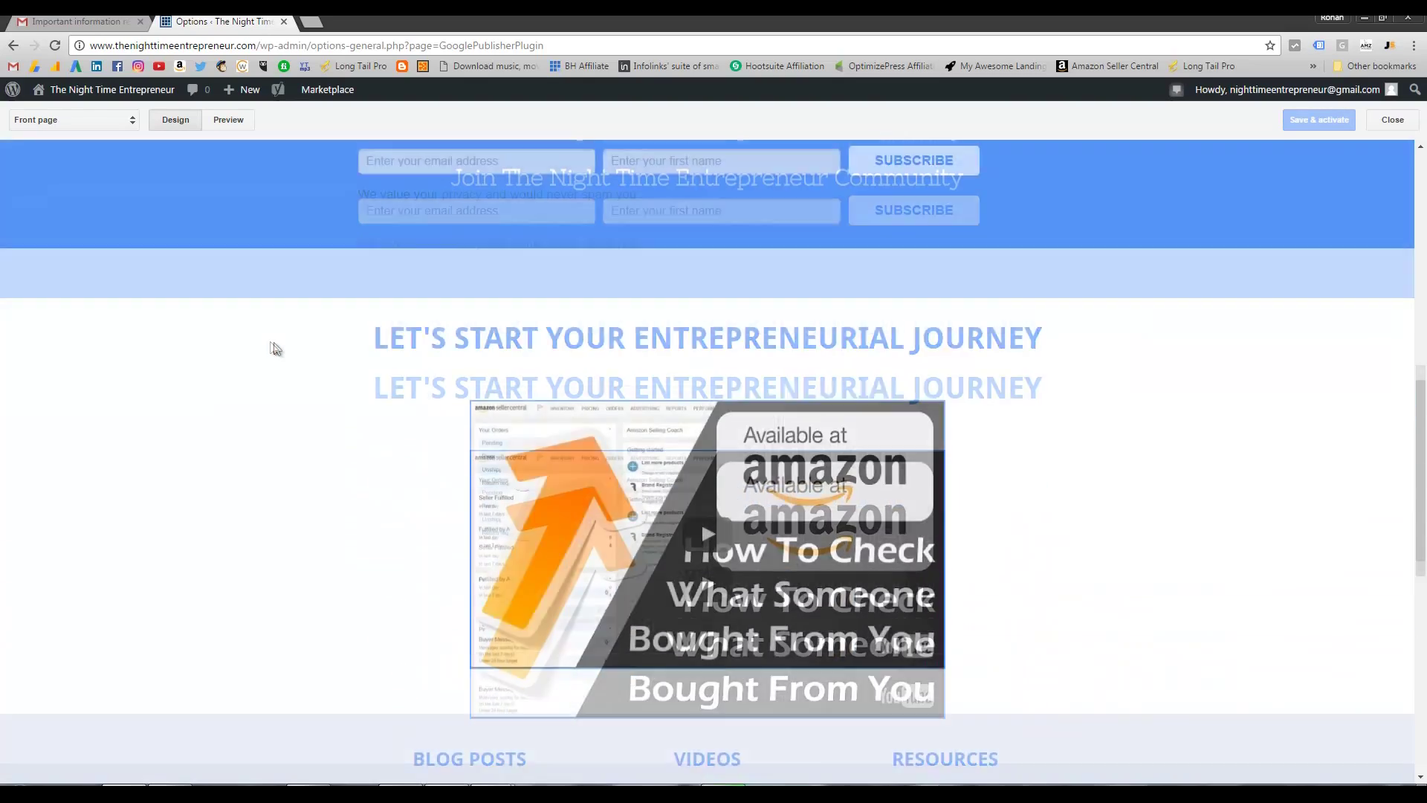
{"action": "scroll", "coordinate": [275, 348], "scroll_direction": "down", "scroll_amount": 10}
{"action": "left_click", "coordinate": [707, 668]}
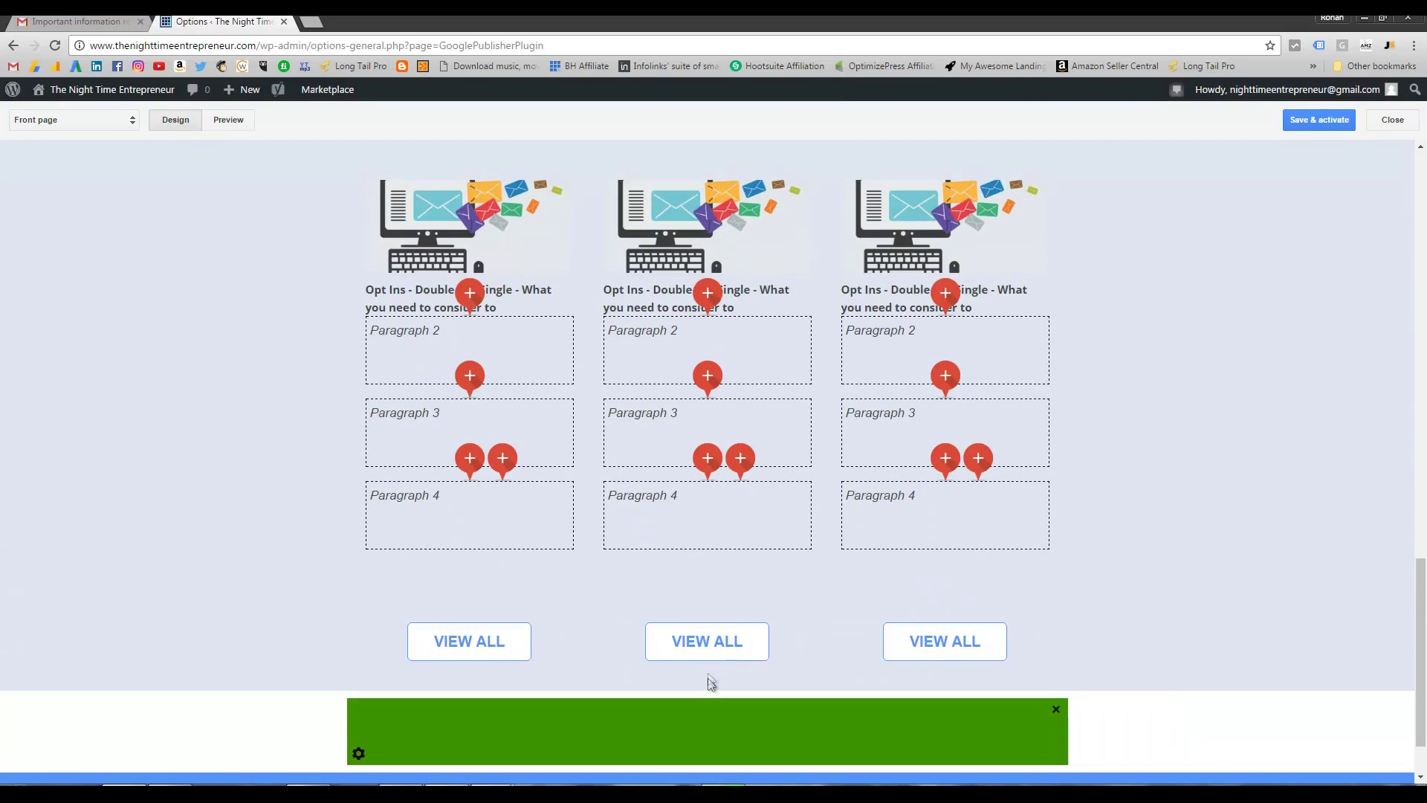
{"action": "left_click", "coordinate": [1053, 712]}
{"action": "scroll", "coordinate": [273, 413], "scroll_direction": "up", "scroll_amount": 20}
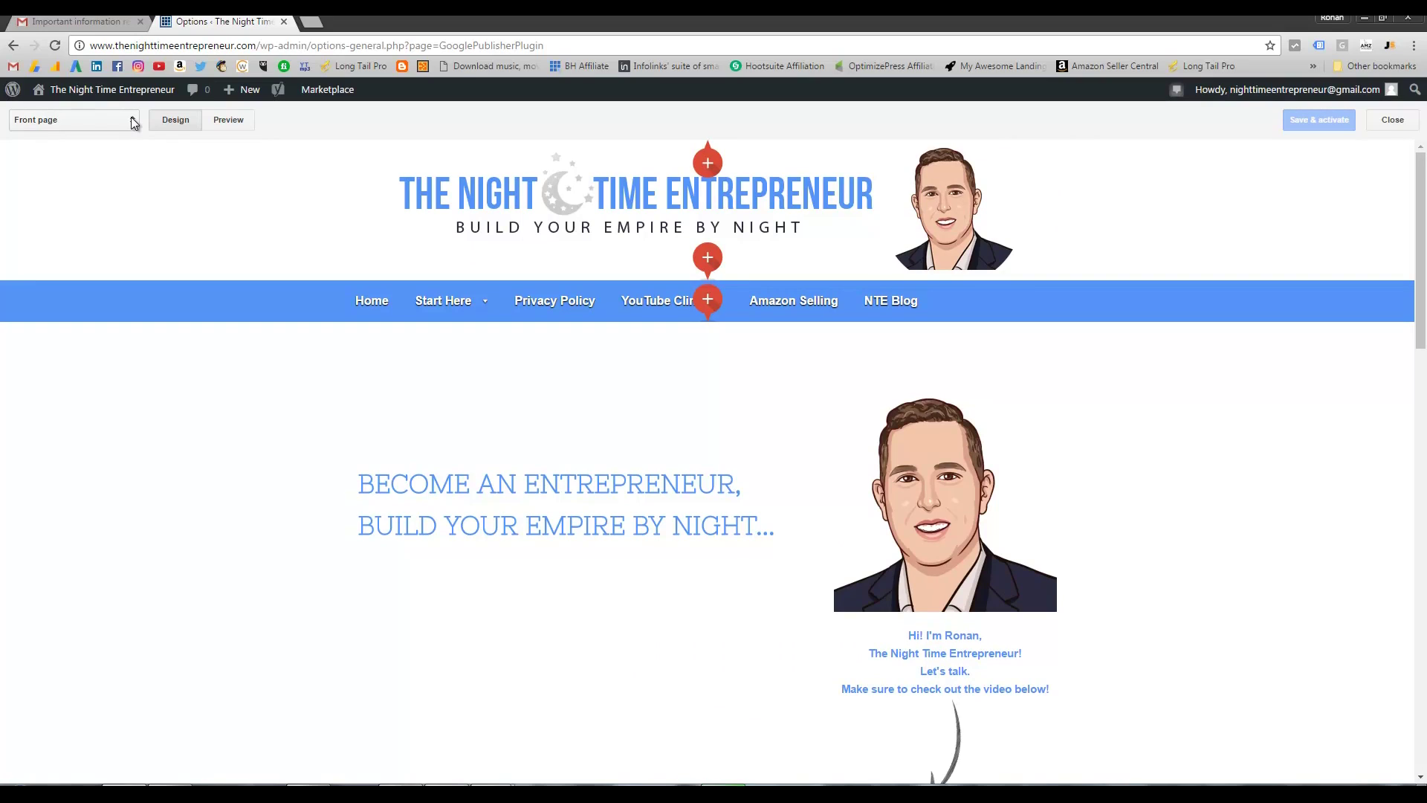
Switch the ad preview to the Home page layout and scroll through the post listing.
{"action": "left_click", "coordinate": [130, 119]}
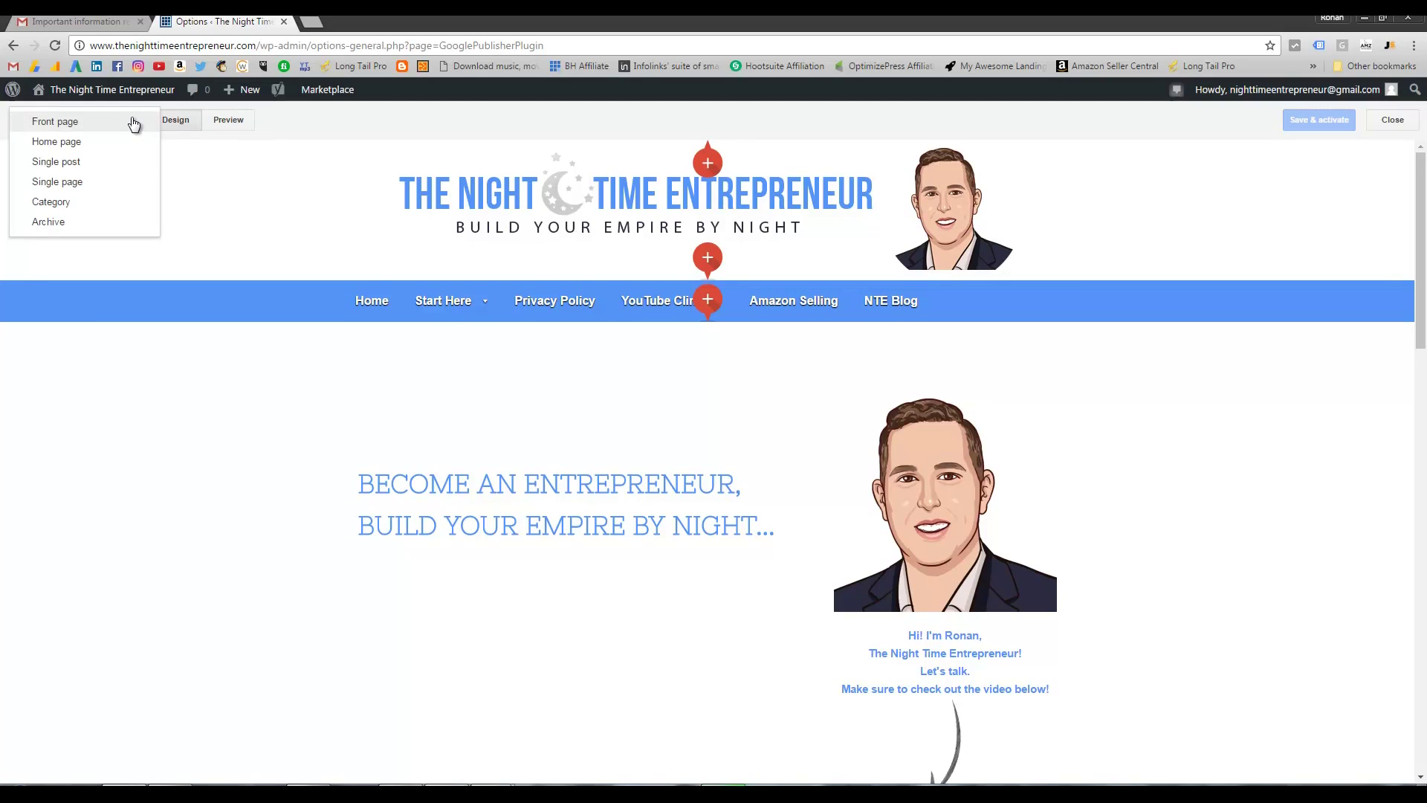
{"action": "left_click", "coordinate": [64, 145]}
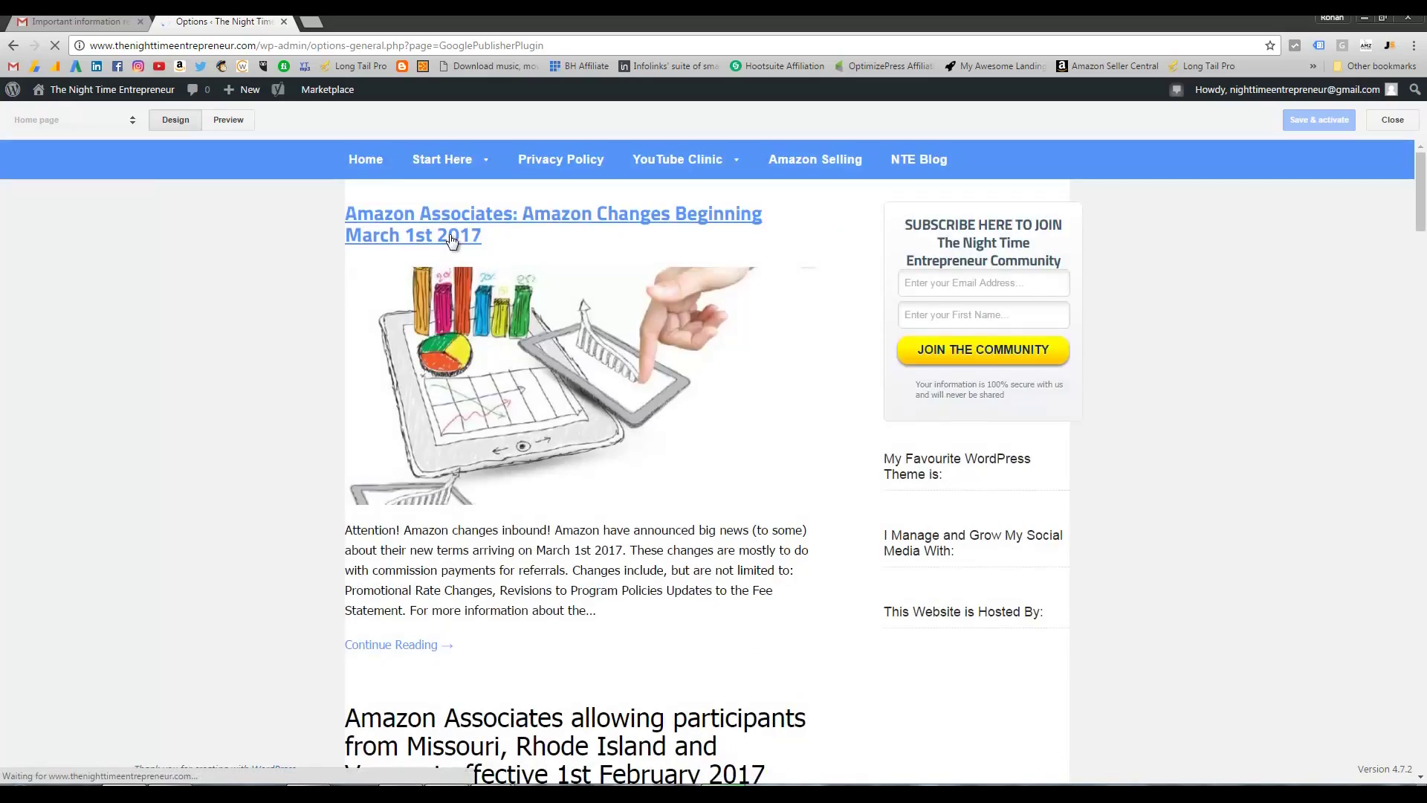
{"action": "scroll", "coordinate": [712, 189], "scroll_direction": "down", "scroll_amount": 4}
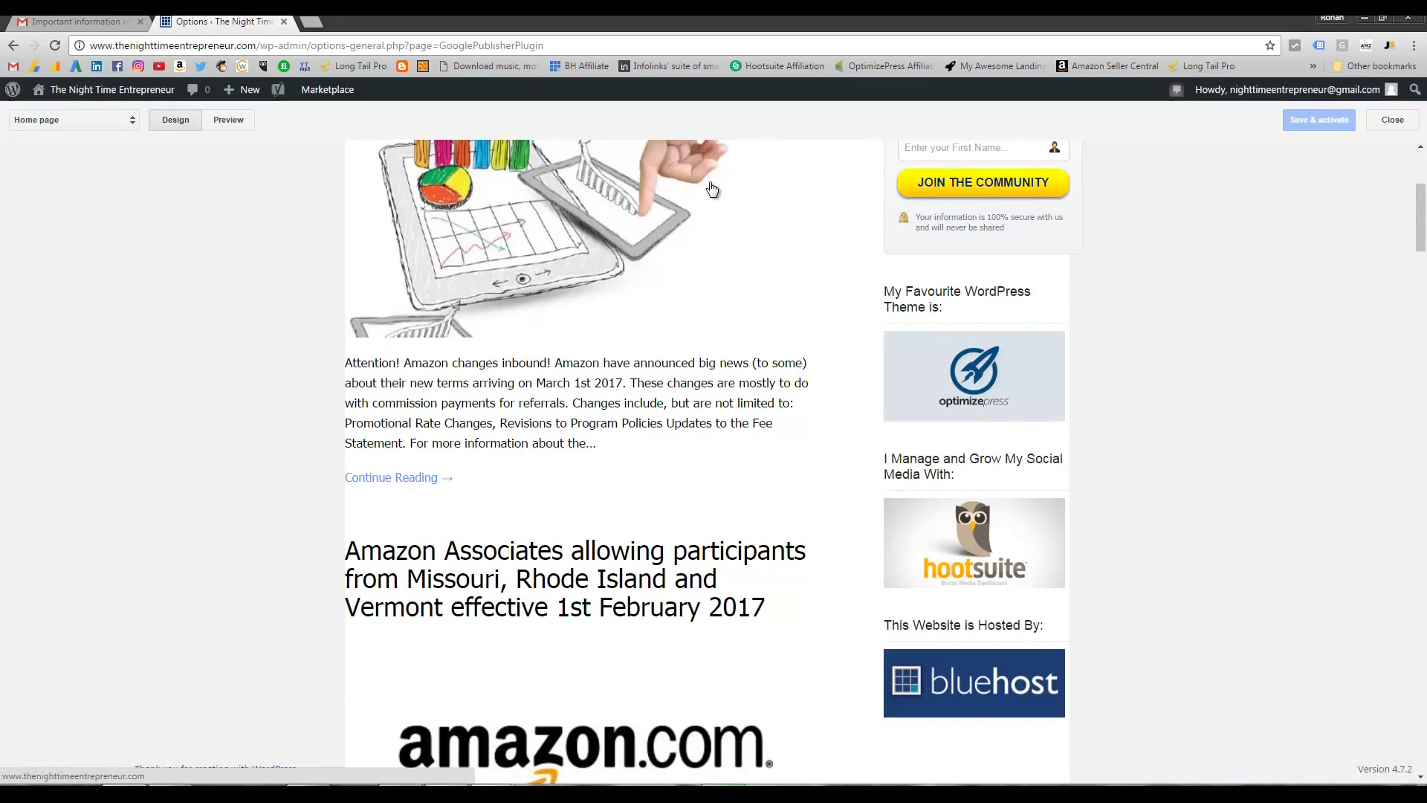
{"action": "scroll", "coordinate": [712, 188], "scroll_direction": "down", "scroll_amount": 10}
{"action": "scroll", "coordinate": [712, 204], "scroll_direction": "down", "scroll_amount": 15}
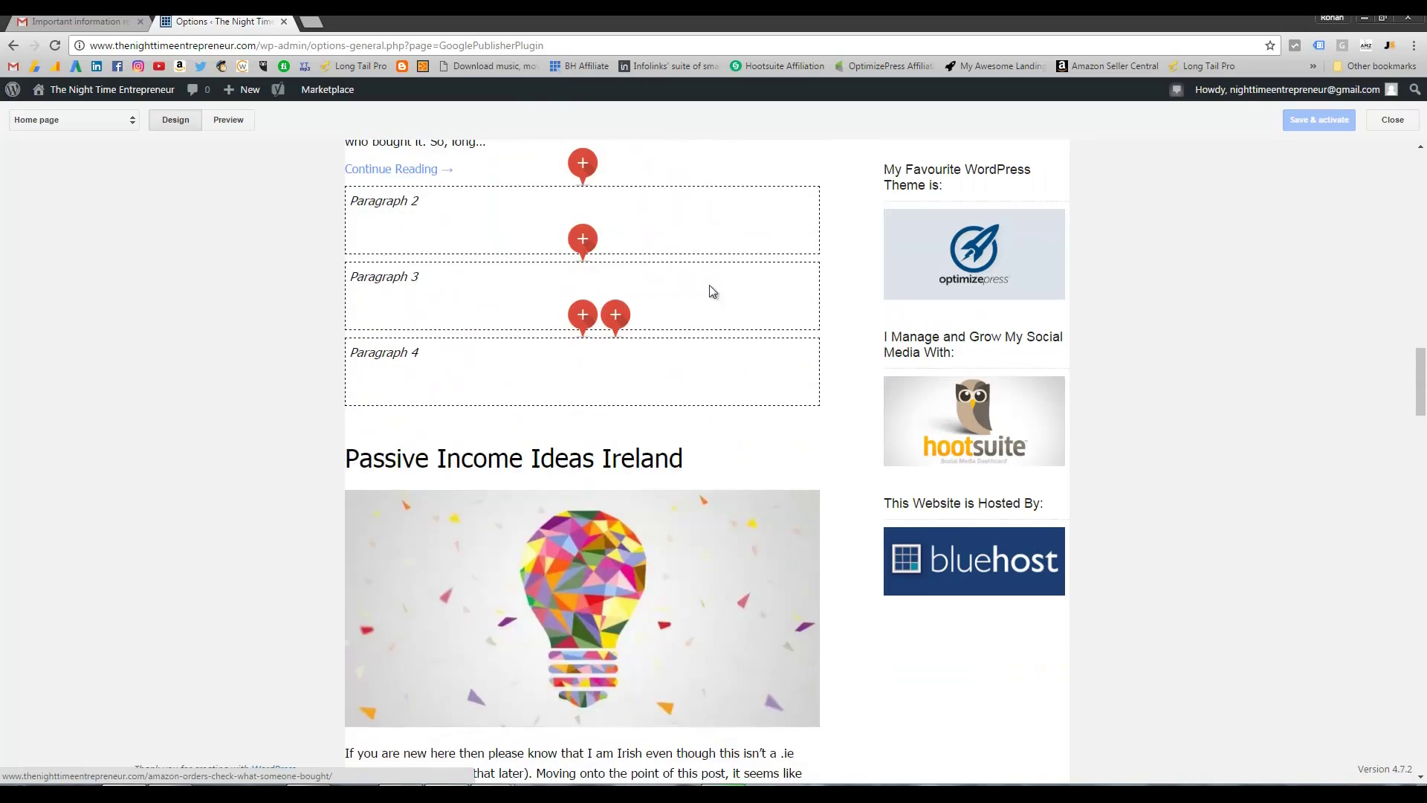
{"action": "scroll", "coordinate": [1103, 507], "scroll_direction": "down", "scroll_amount": 10}
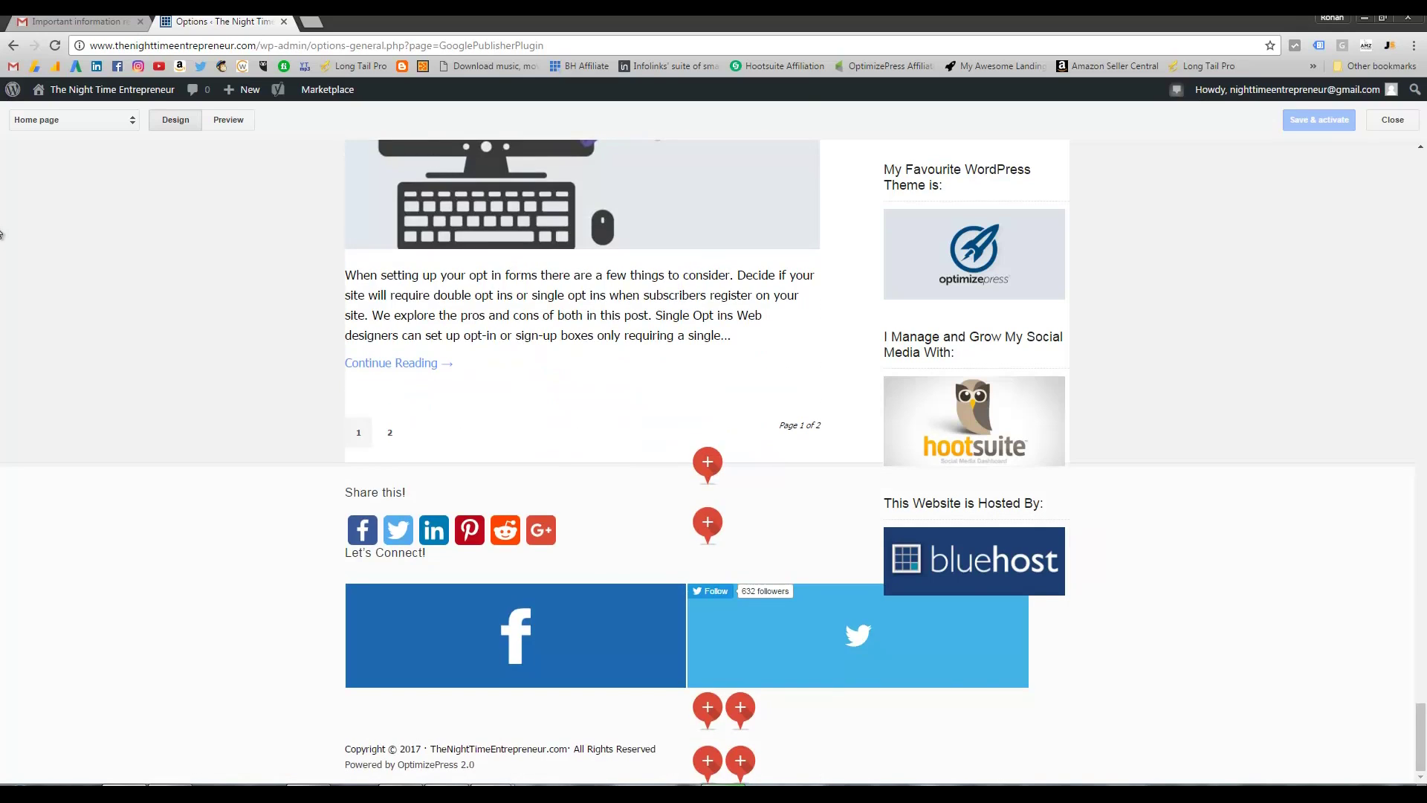
Preview the single post layout and remove the ad units above the share buttons and copyright footer.
{"action": "left_click", "coordinate": [112, 119]}
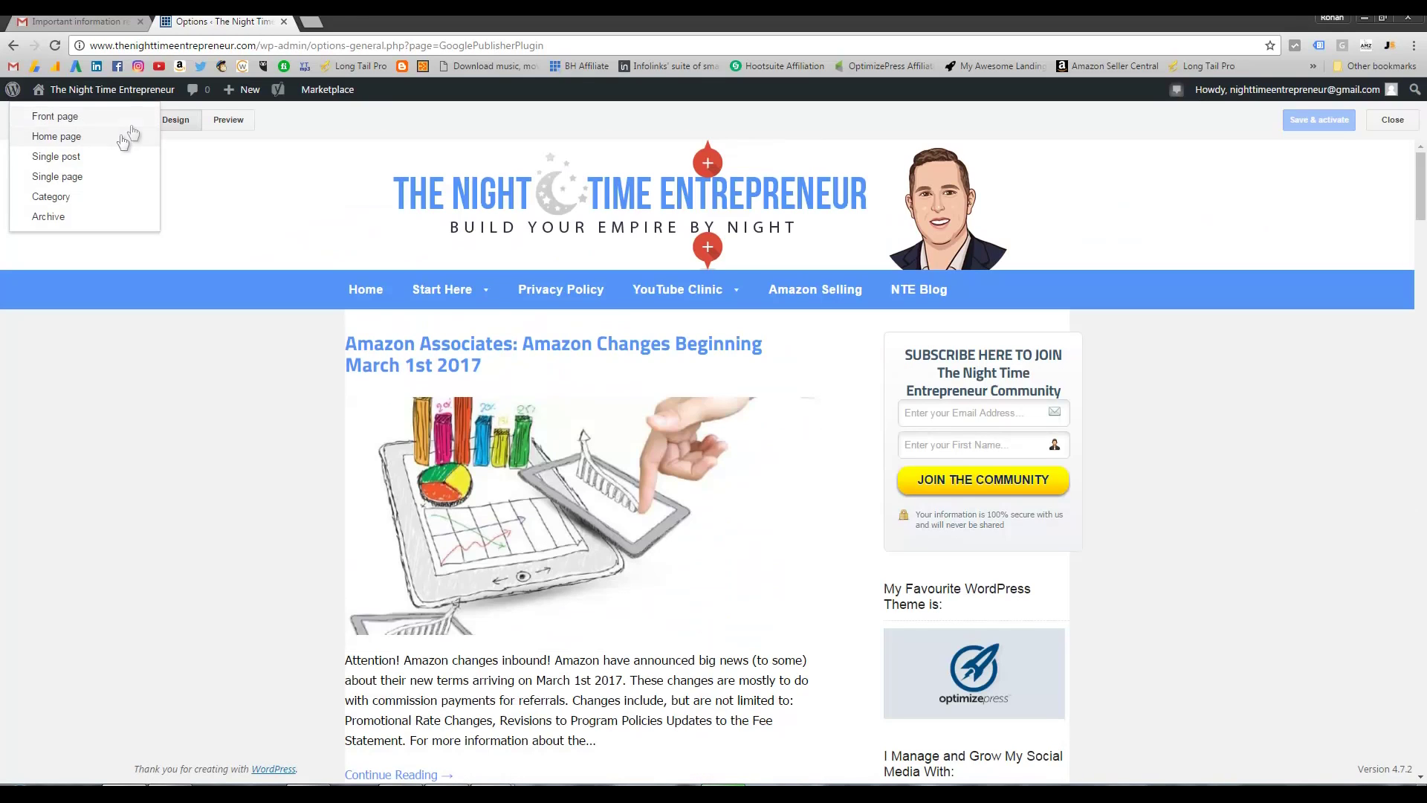
{"action": "left_click", "coordinate": [105, 161]}
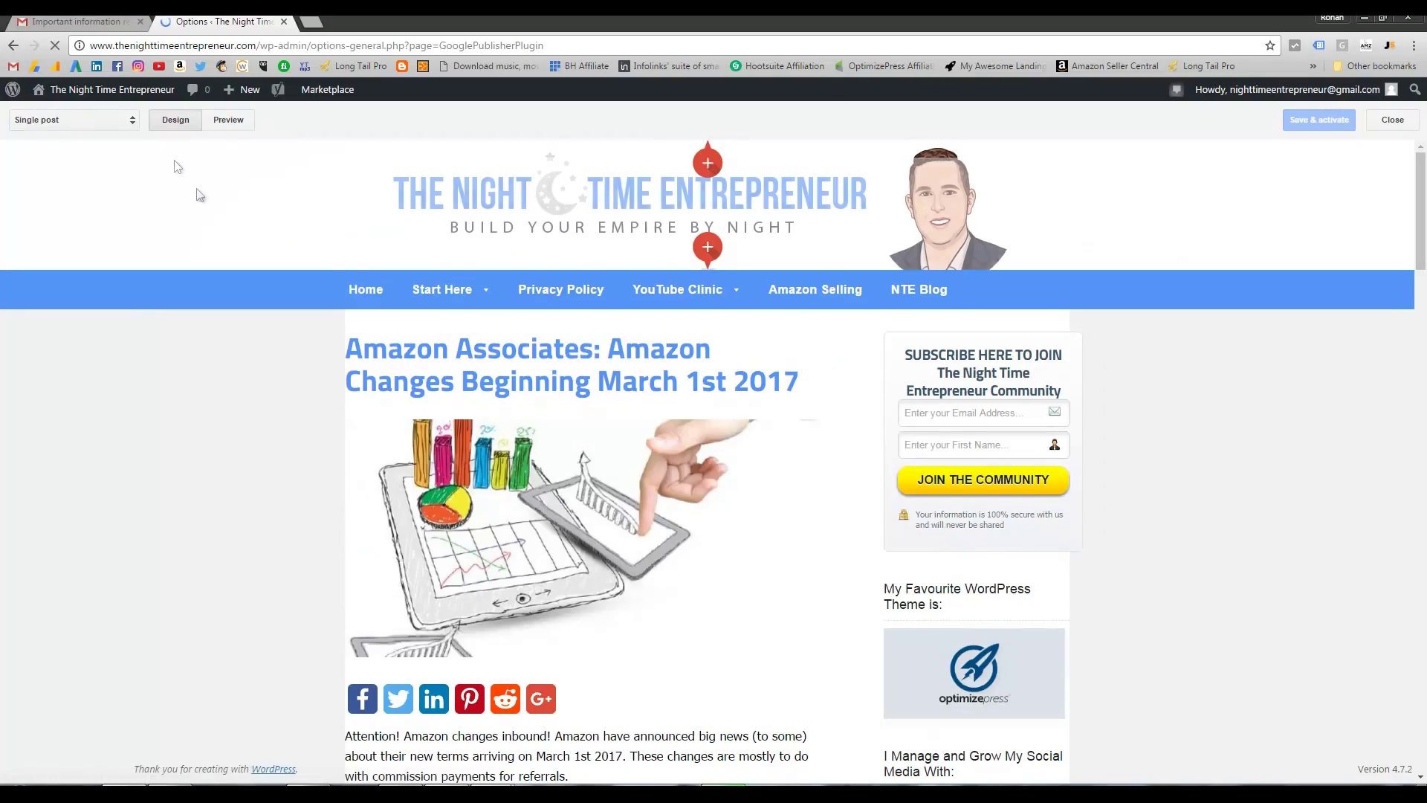
{"action": "scroll", "coordinate": [319, 243], "scroll_direction": "down", "scroll_amount": 3}
{"action": "scroll", "coordinate": [318, 247], "scroll_direction": "down", "scroll_amount": 13}
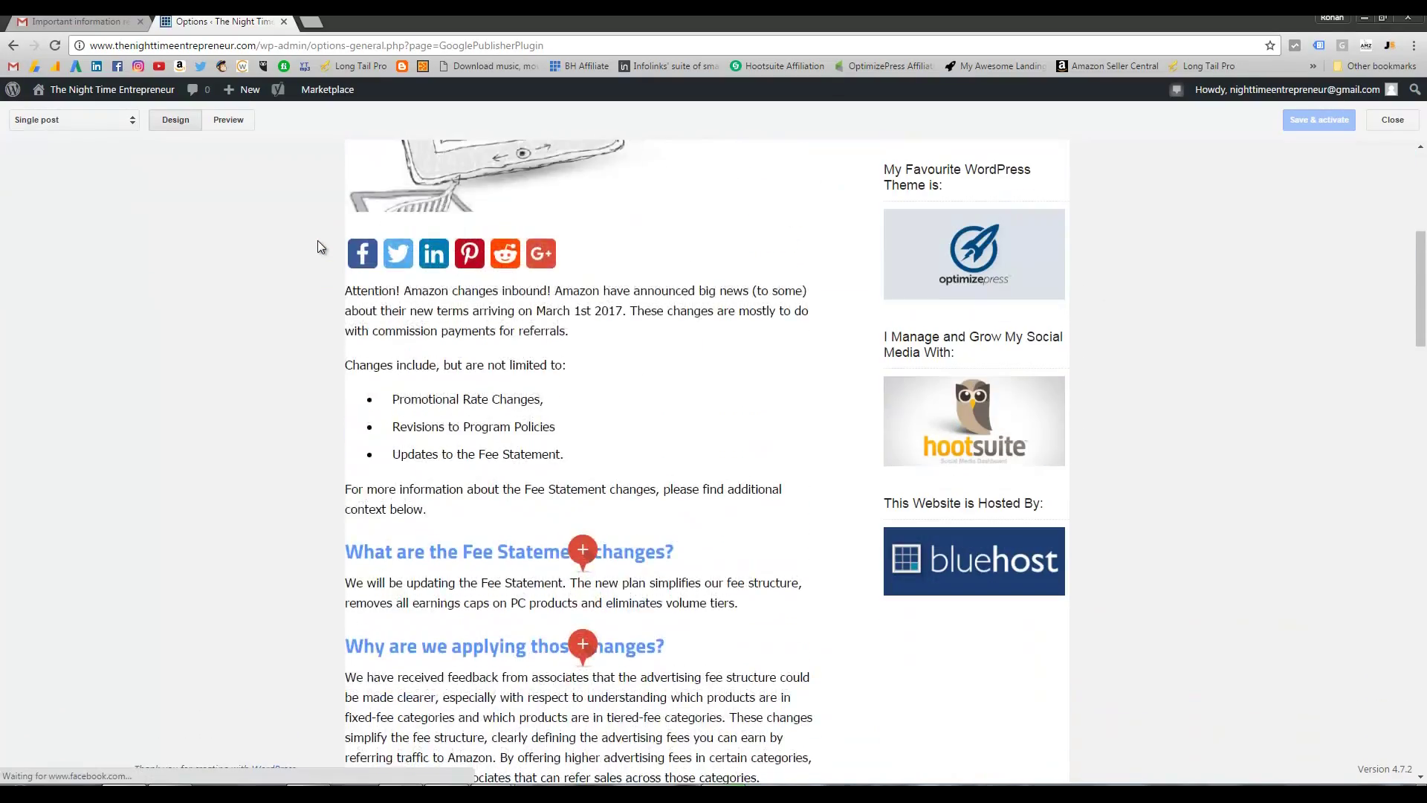
{"action": "scroll", "coordinate": [317, 241], "scroll_direction": "down", "scroll_amount": 15}
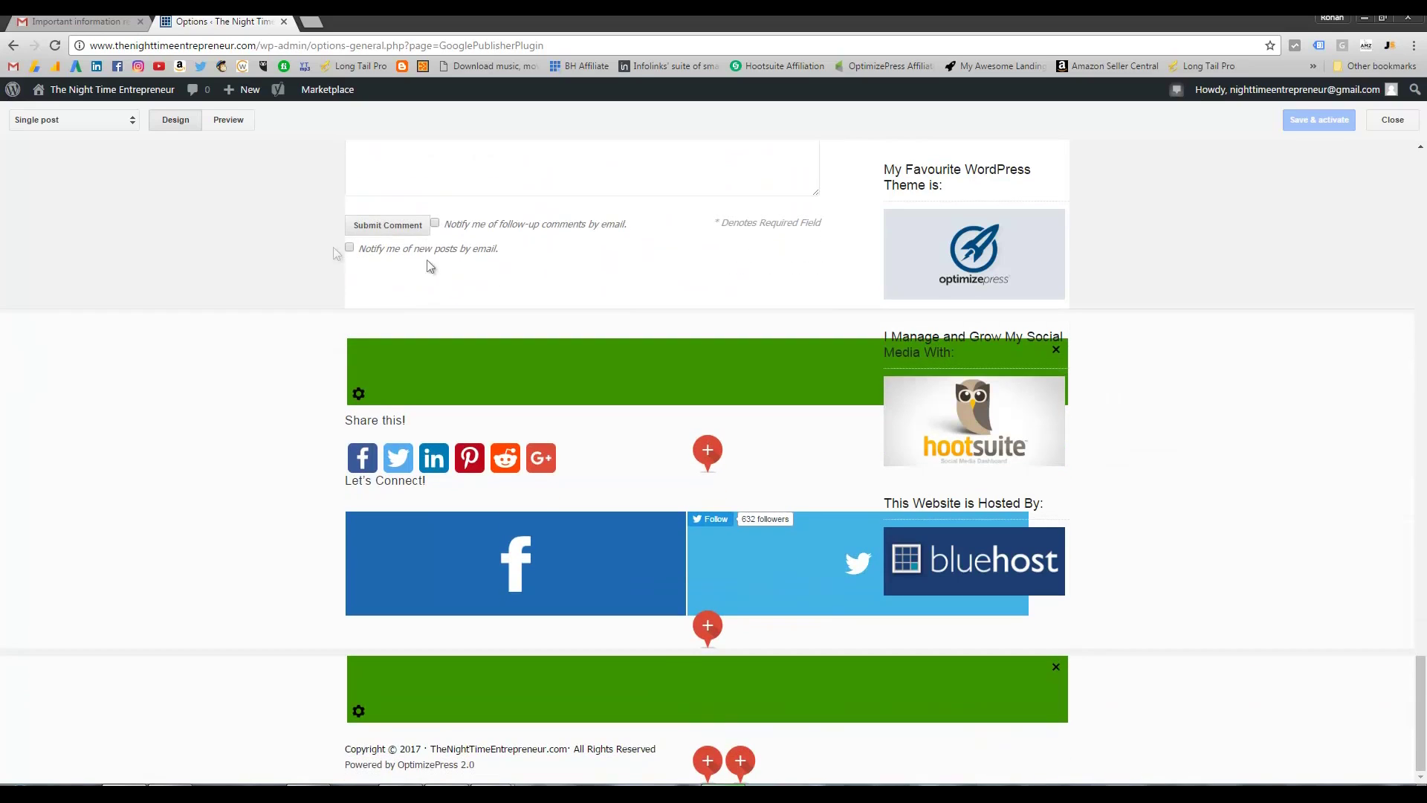
{"action": "scroll", "coordinate": [841, 398], "scroll_direction": "up", "scroll_amount": 3}
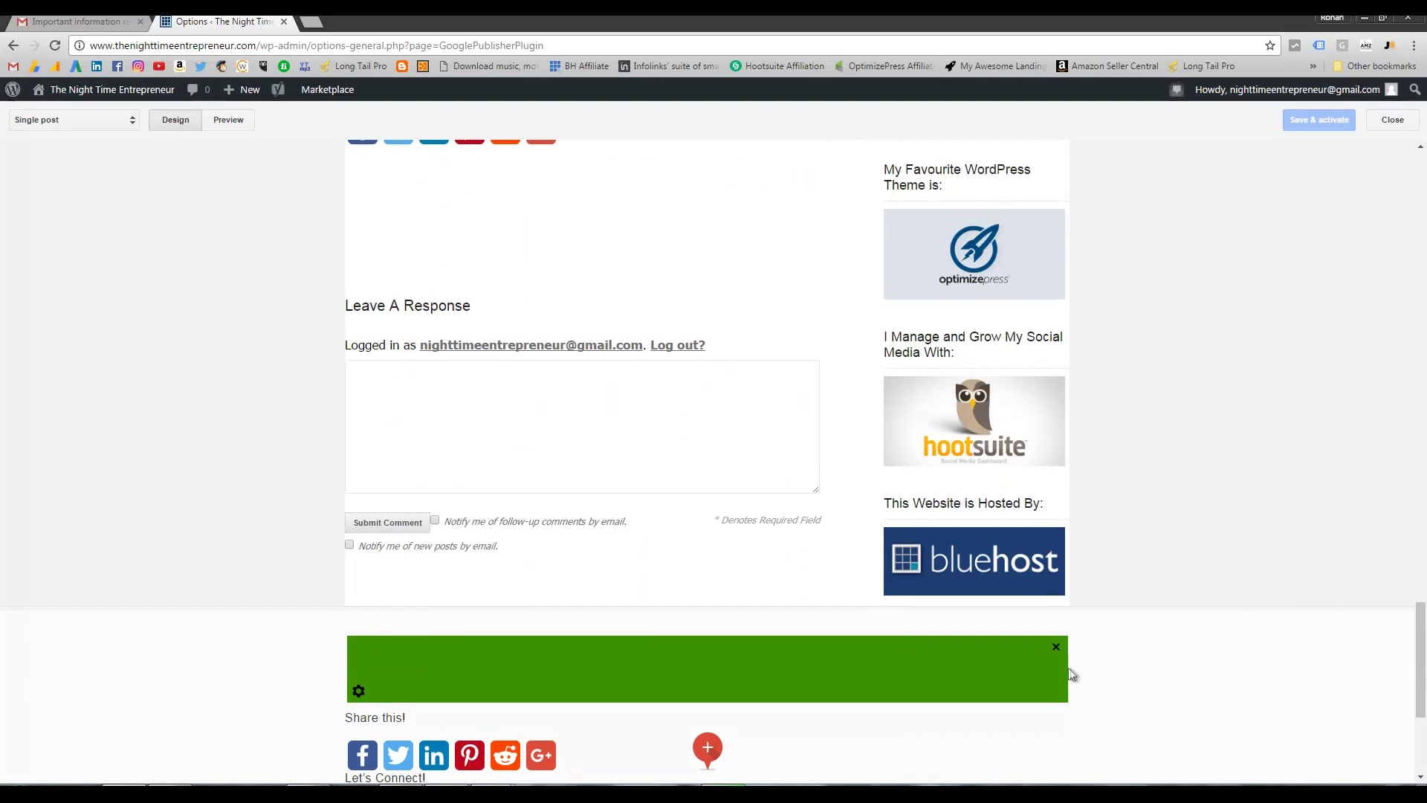
{"action": "left_click", "coordinate": [1055, 648]}
{"action": "scroll", "coordinate": [1055, 645], "scroll_direction": "down", "scroll_amount": 3}
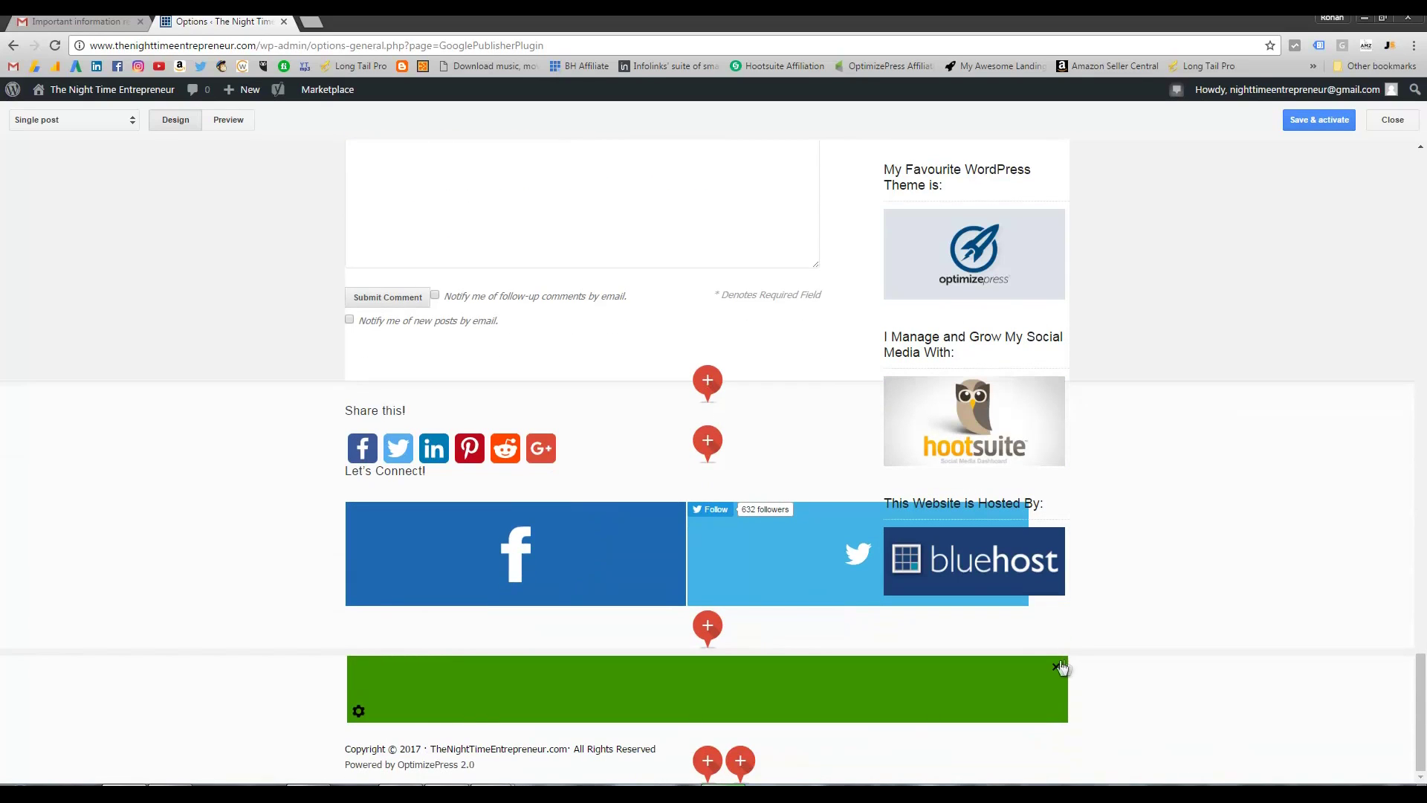
{"action": "left_click", "coordinate": [1055, 665]}
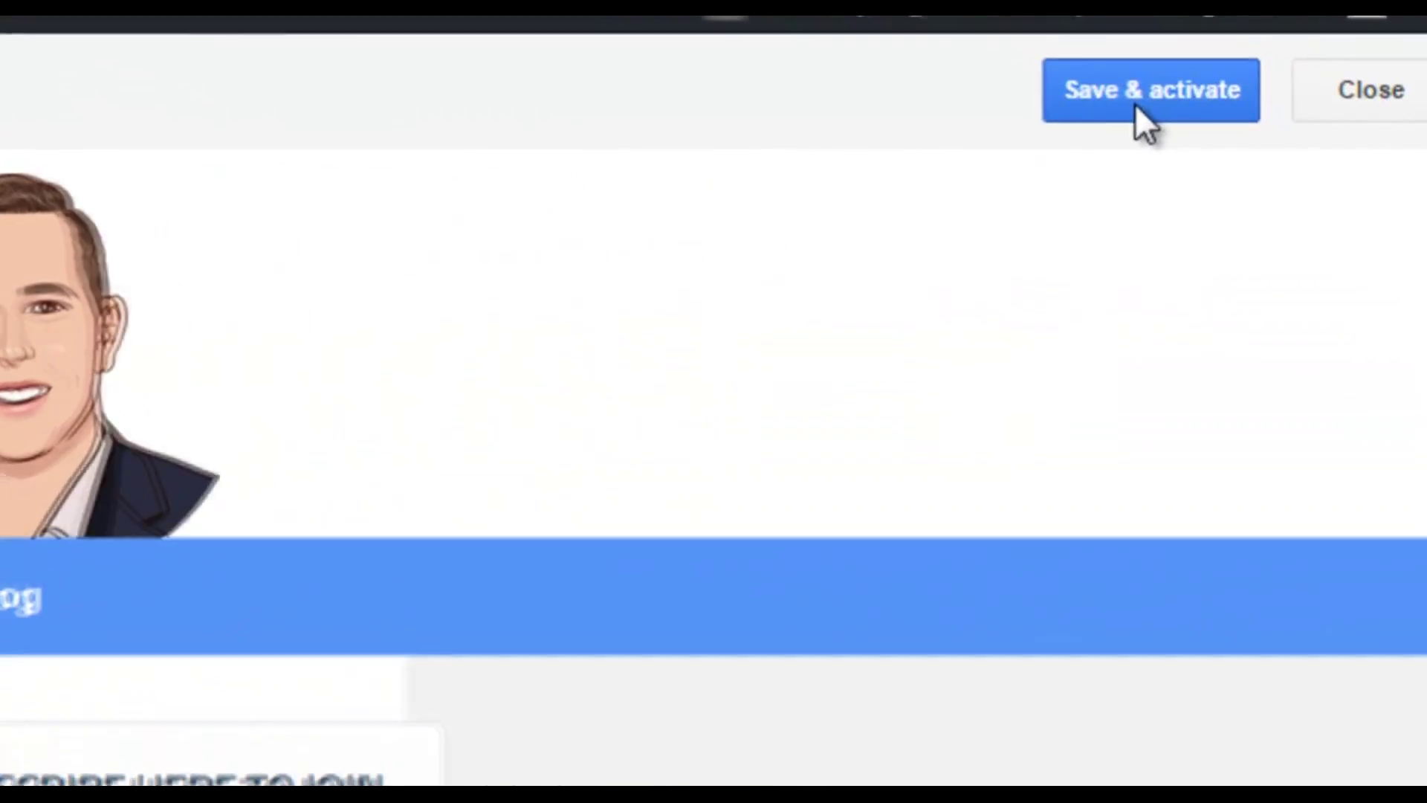
Save and activate the ad placements, choosing to continue making changes.
{"action": "left_click", "coordinate": [1312, 121]}
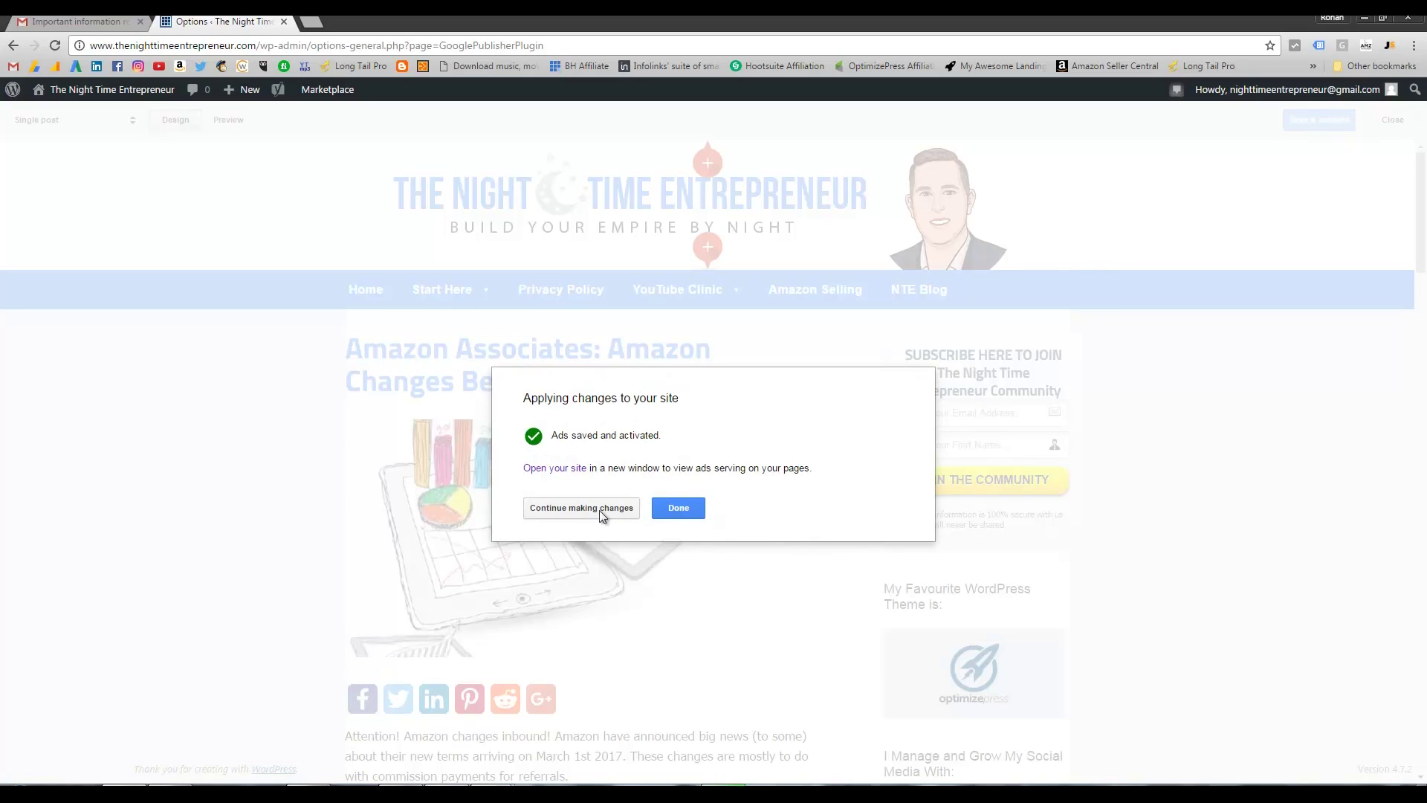
{"action": "left_click", "coordinate": [593, 508]}
{"action": "left_click", "coordinate": [93, 120]}
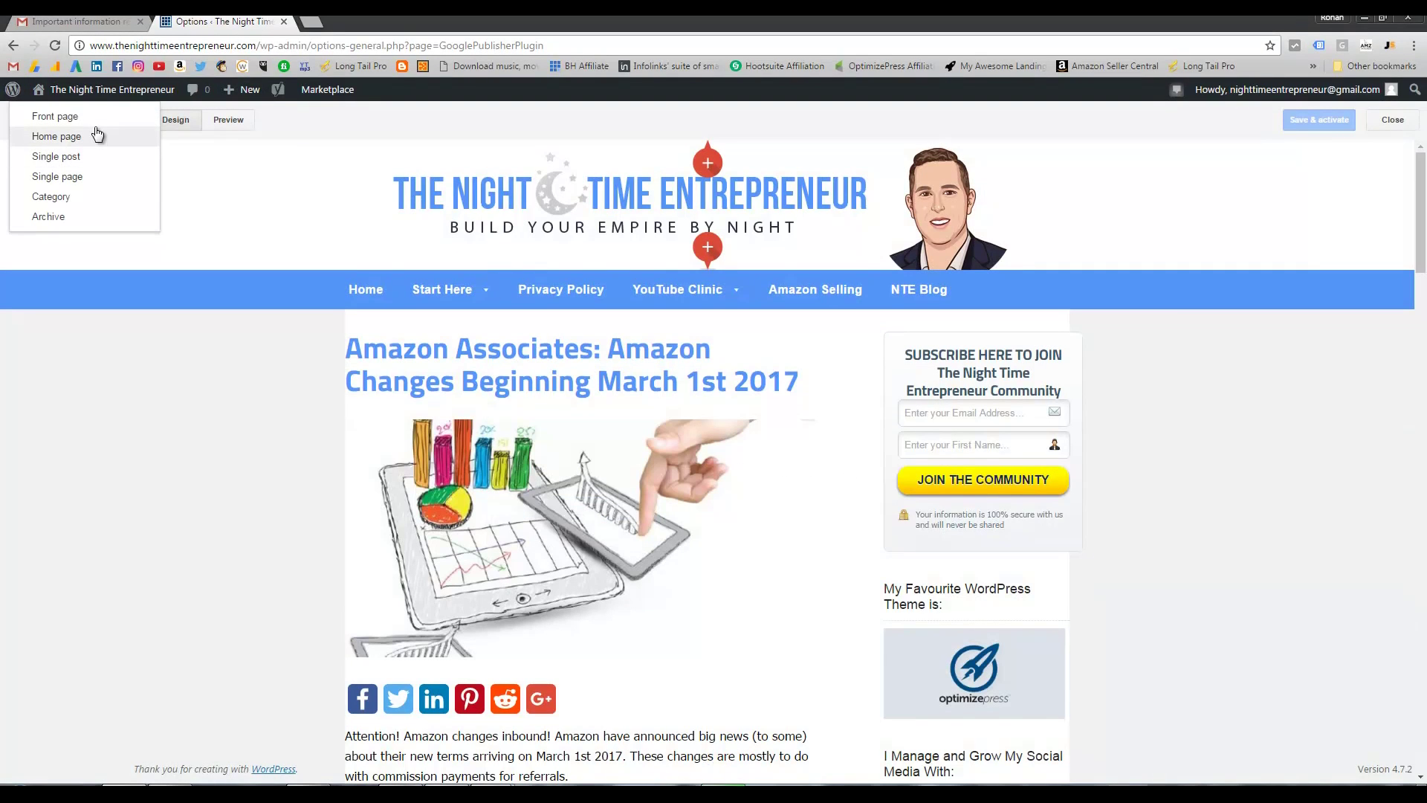
Review the Single page ad layout, then switch the preview to Category.
{"action": "left_click", "coordinate": [90, 178]}
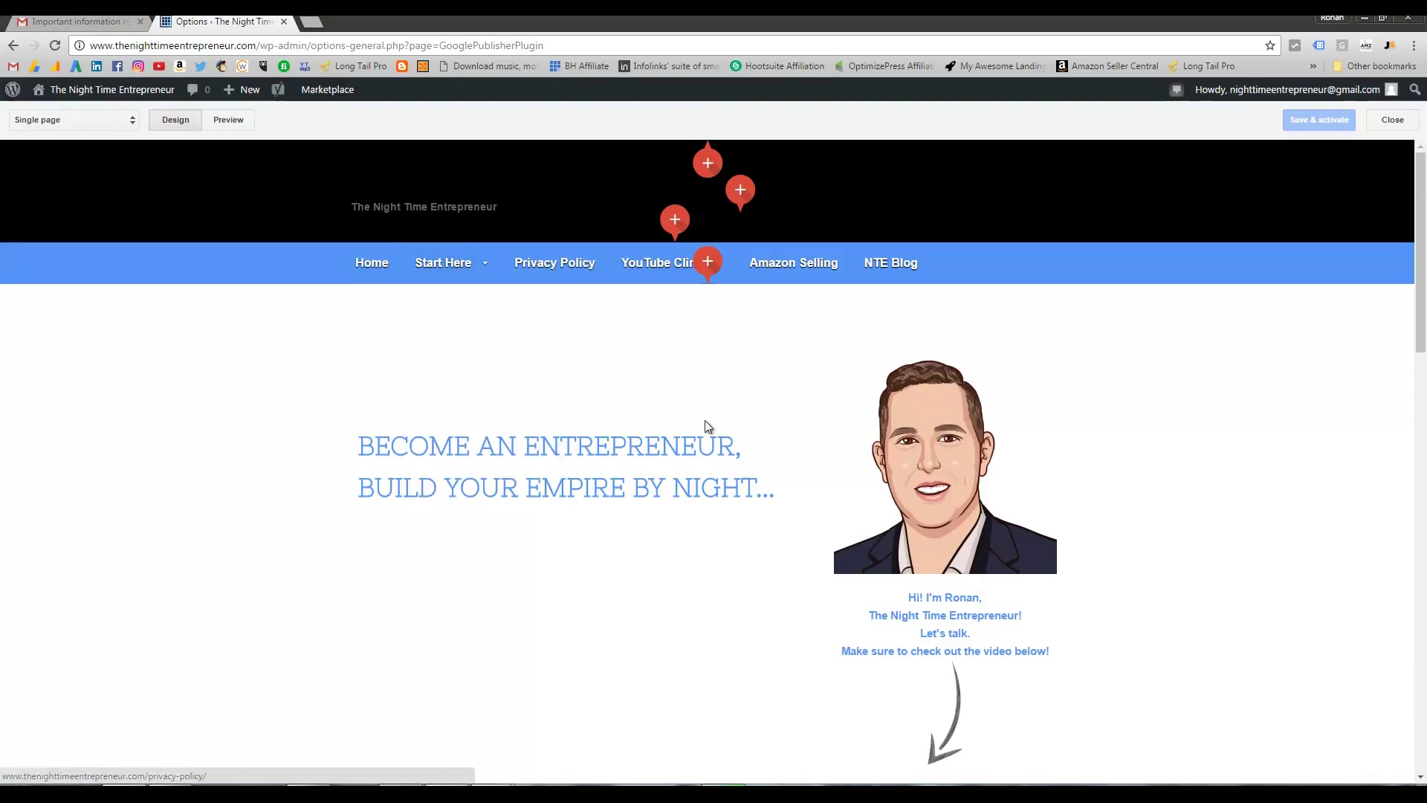
{"action": "scroll", "coordinate": [703, 412], "scroll_direction": "down", "scroll_amount": 4}
{"action": "scroll", "coordinate": [697, 402], "scroll_direction": "down", "scroll_amount": 14}
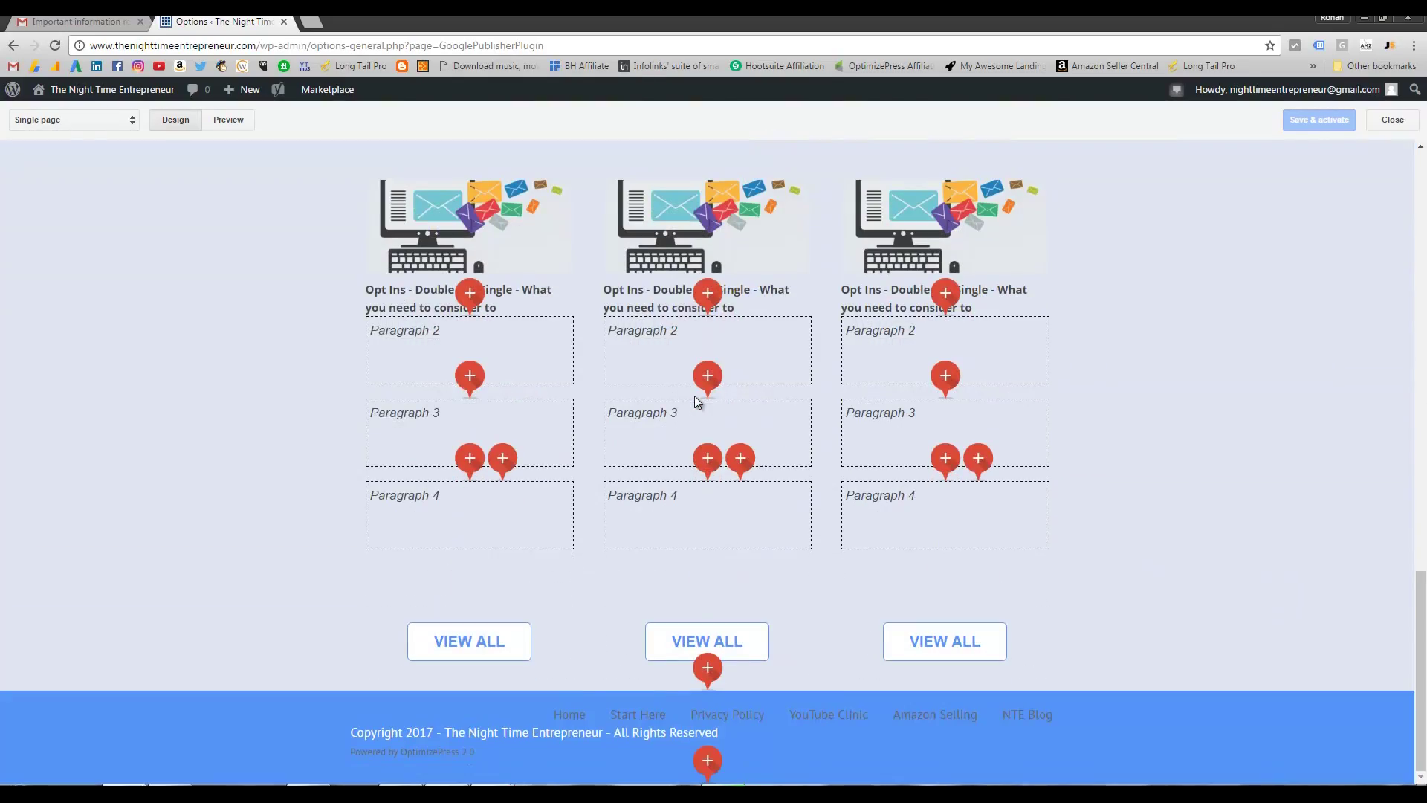
{"action": "scroll", "coordinate": [178, 402], "scroll_direction": "up", "scroll_amount": 15}
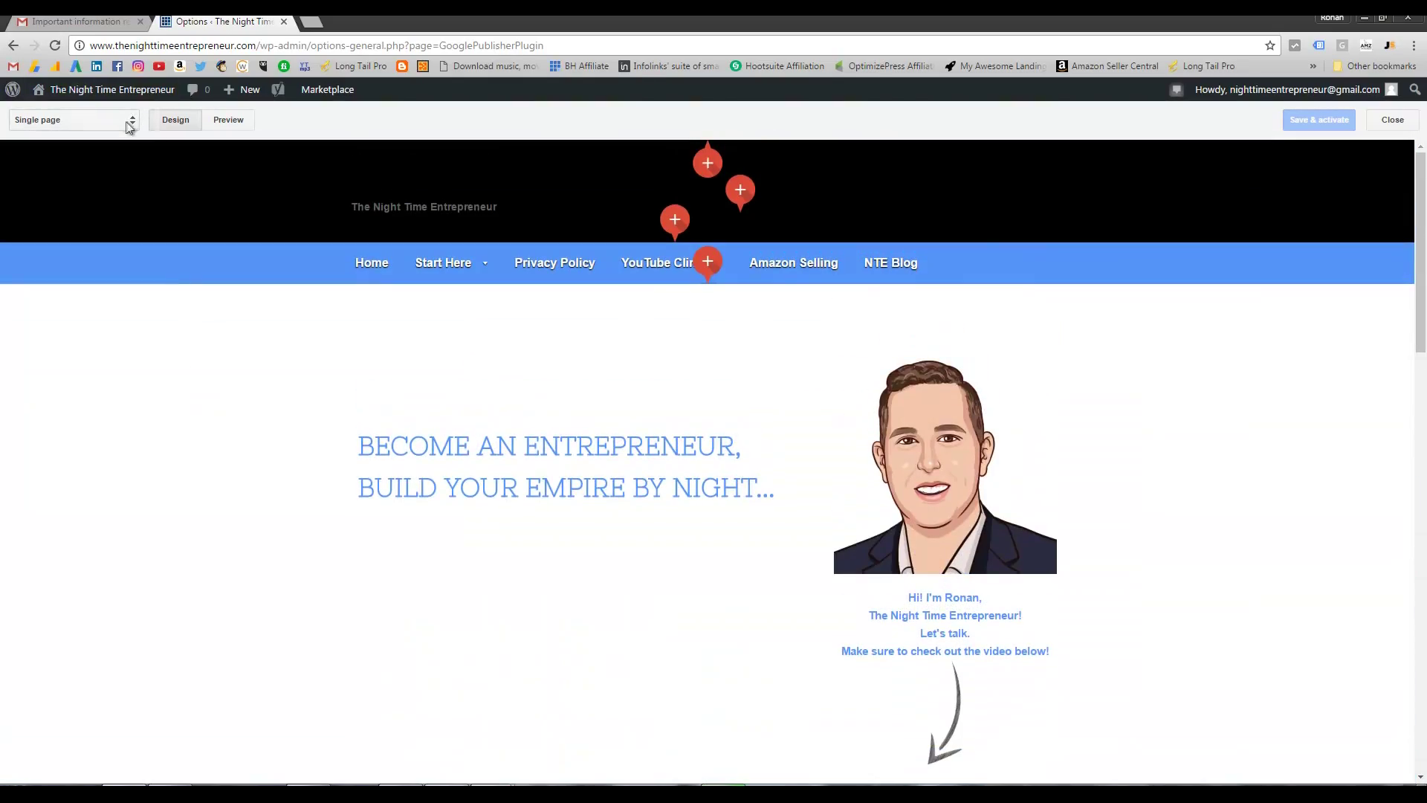
{"action": "left_click", "coordinate": [122, 120]}
{"action": "left_click", "coordinate": [92, 196]}
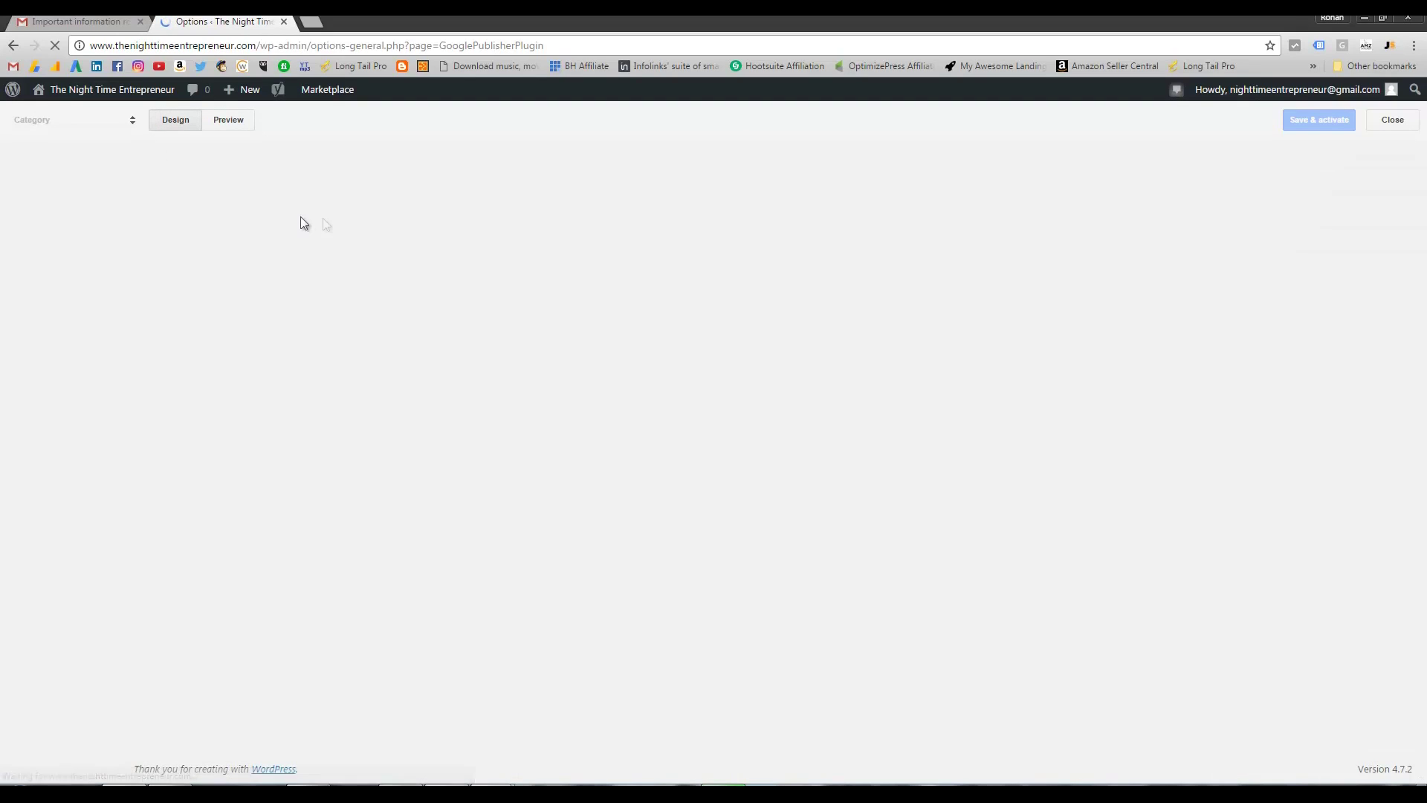
Scroll through the Archive page ad layout, then close the designer to return to plugin settings.
{"action": "scroll", "coordinate": [310, 334], "scroll_direction": "down", "scroll_amount": 9}
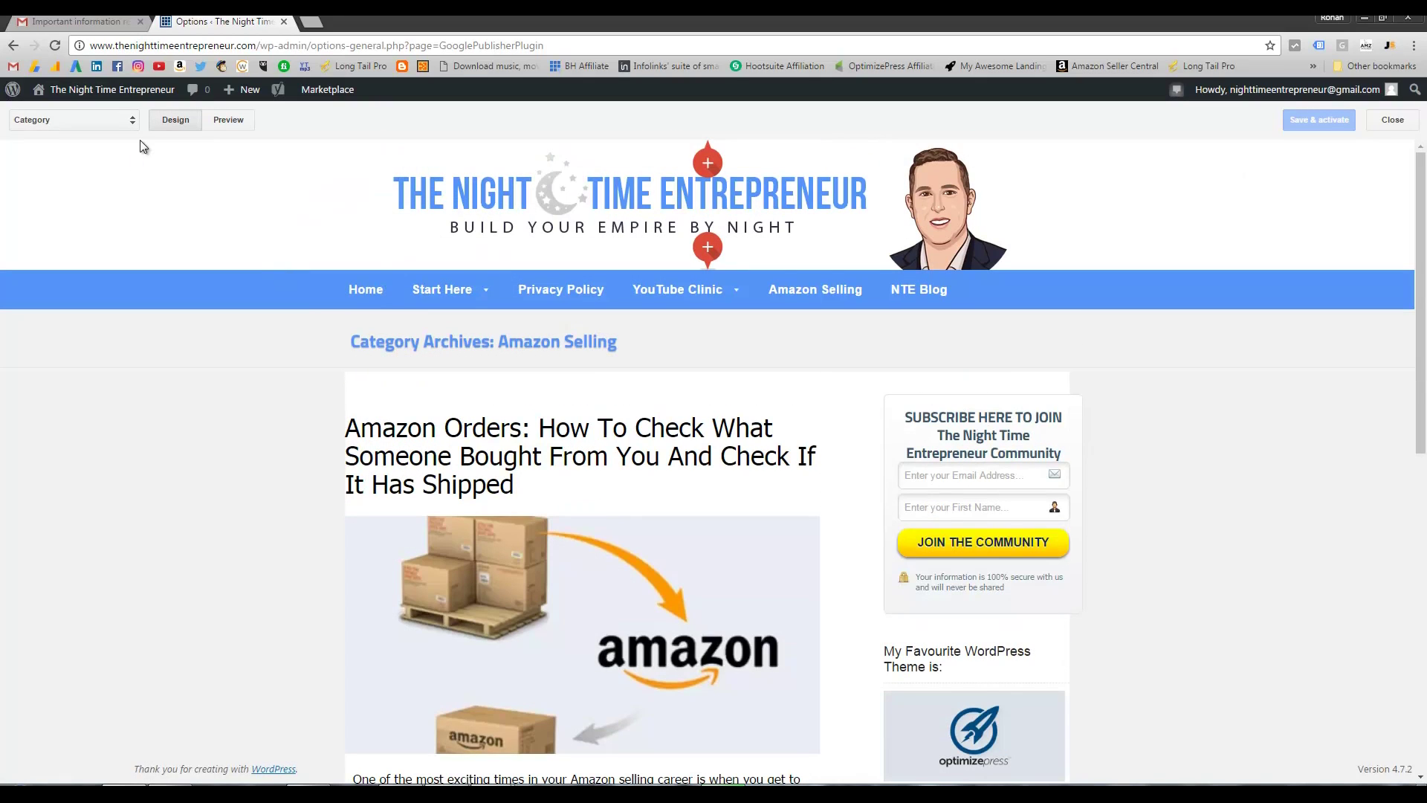
{"action": "left_click", "coordinate": [130, 121]}
{"action": "left_click", "coordinate": [96, 216]}
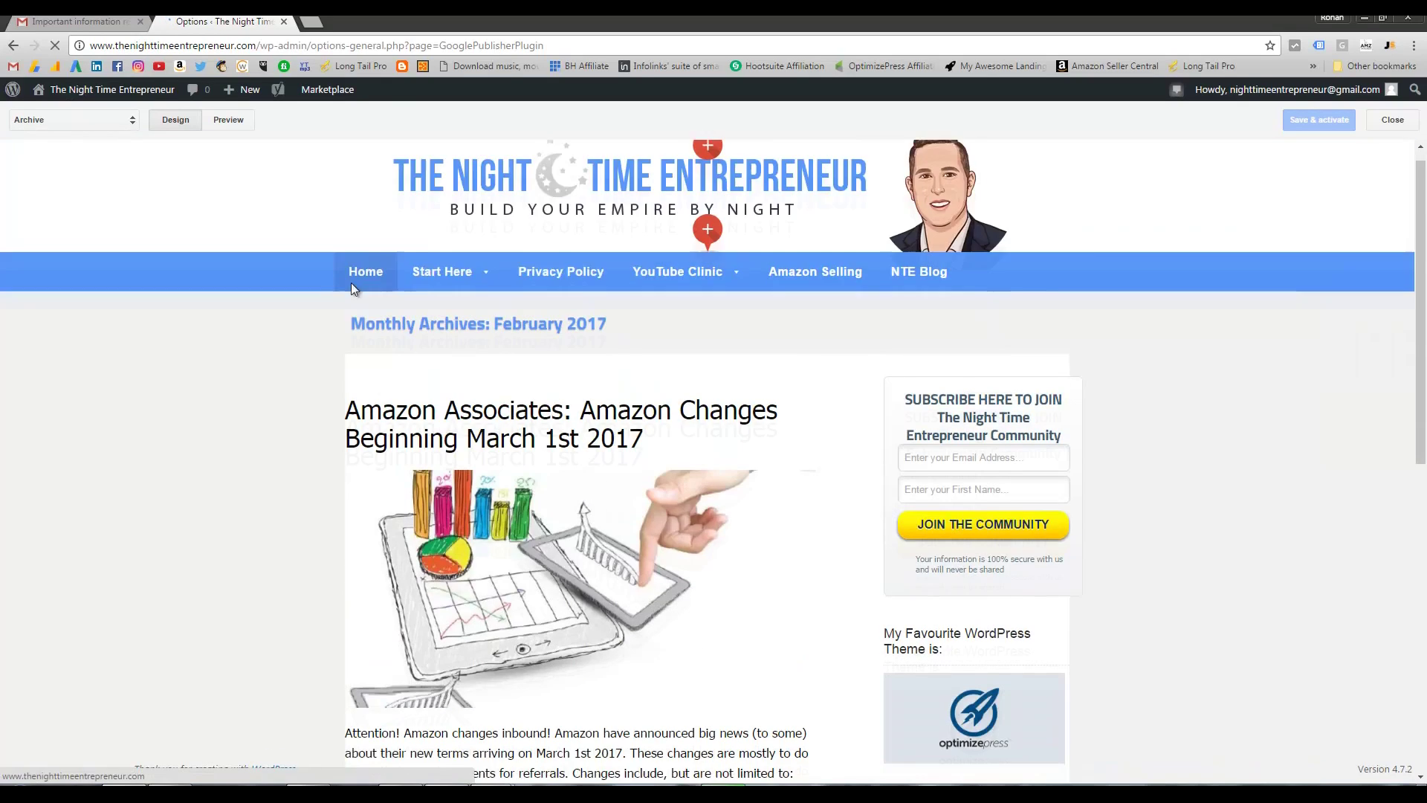
{"action": "scroll", "coordinate": [350, 283], "scroll_direction": "down", "scroll_amount": 5}
{"action": "scroll", "coordinate": [350, 283], "scroll_direction": "down", "scroll_amount": 2}
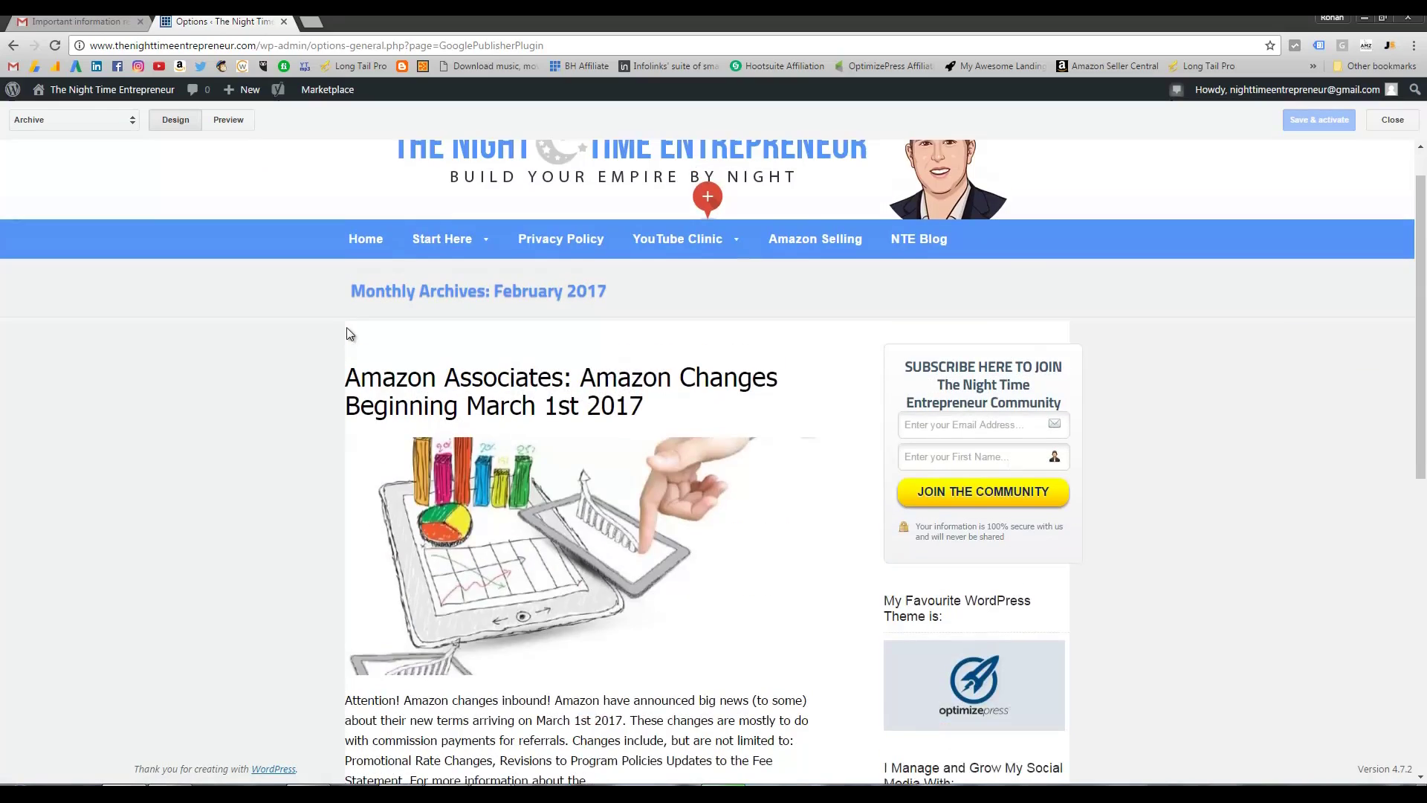
{"action": "scroll", "coordinate": [349, 333], "scroll_direction": "up", "scroll_amount": 1}
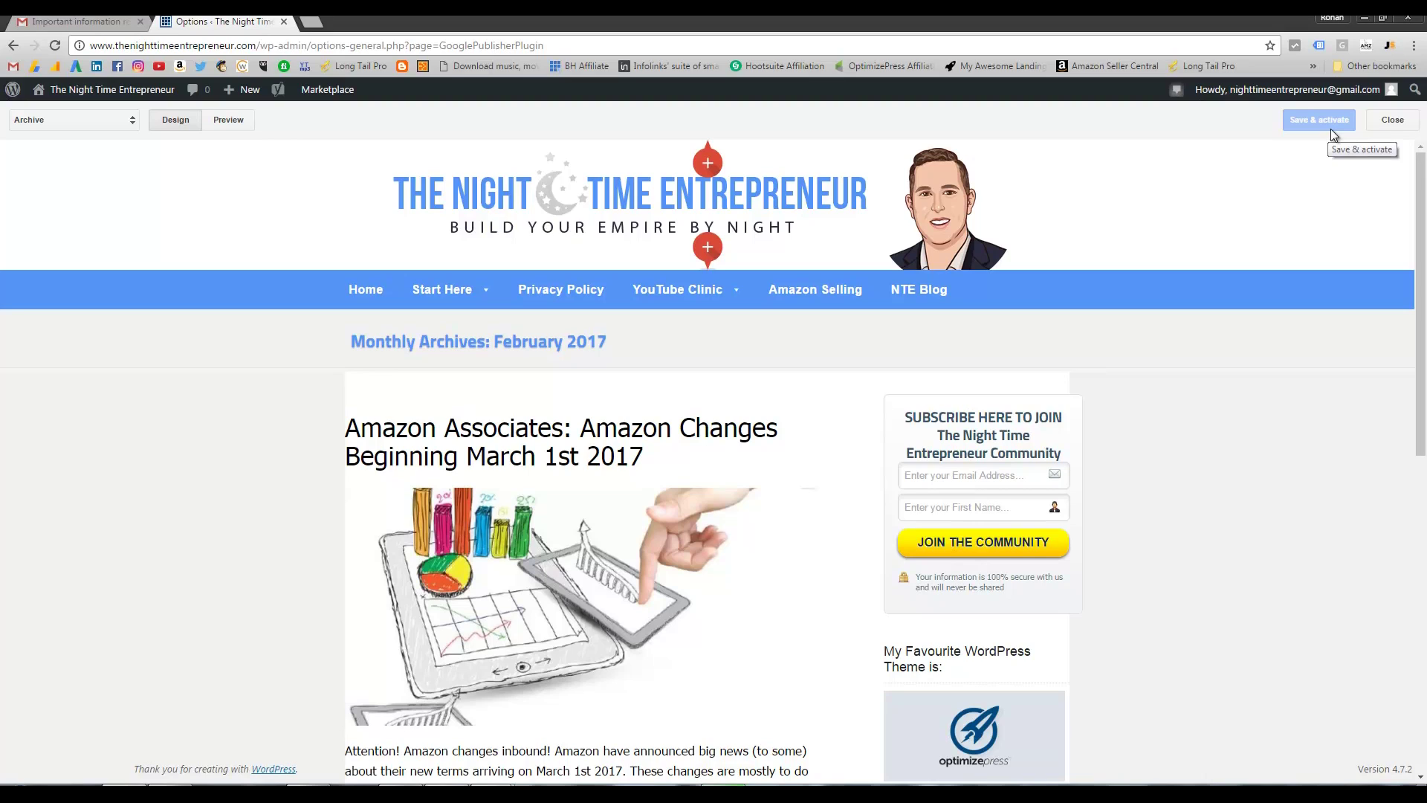
{"action": "left_click", "coordinate": [1379, 123]}
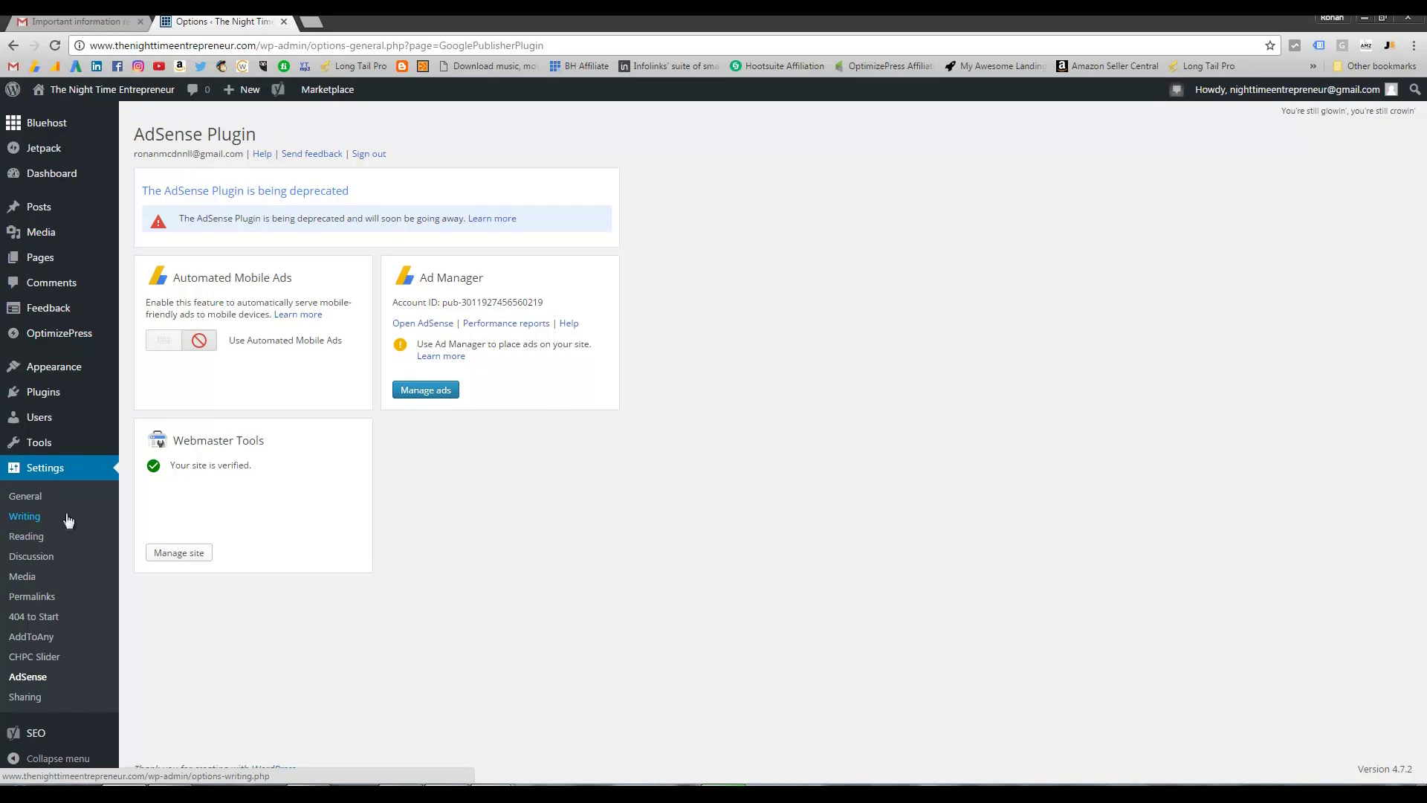
{"action": "mouse_move", "coordinate": [52, 183]}
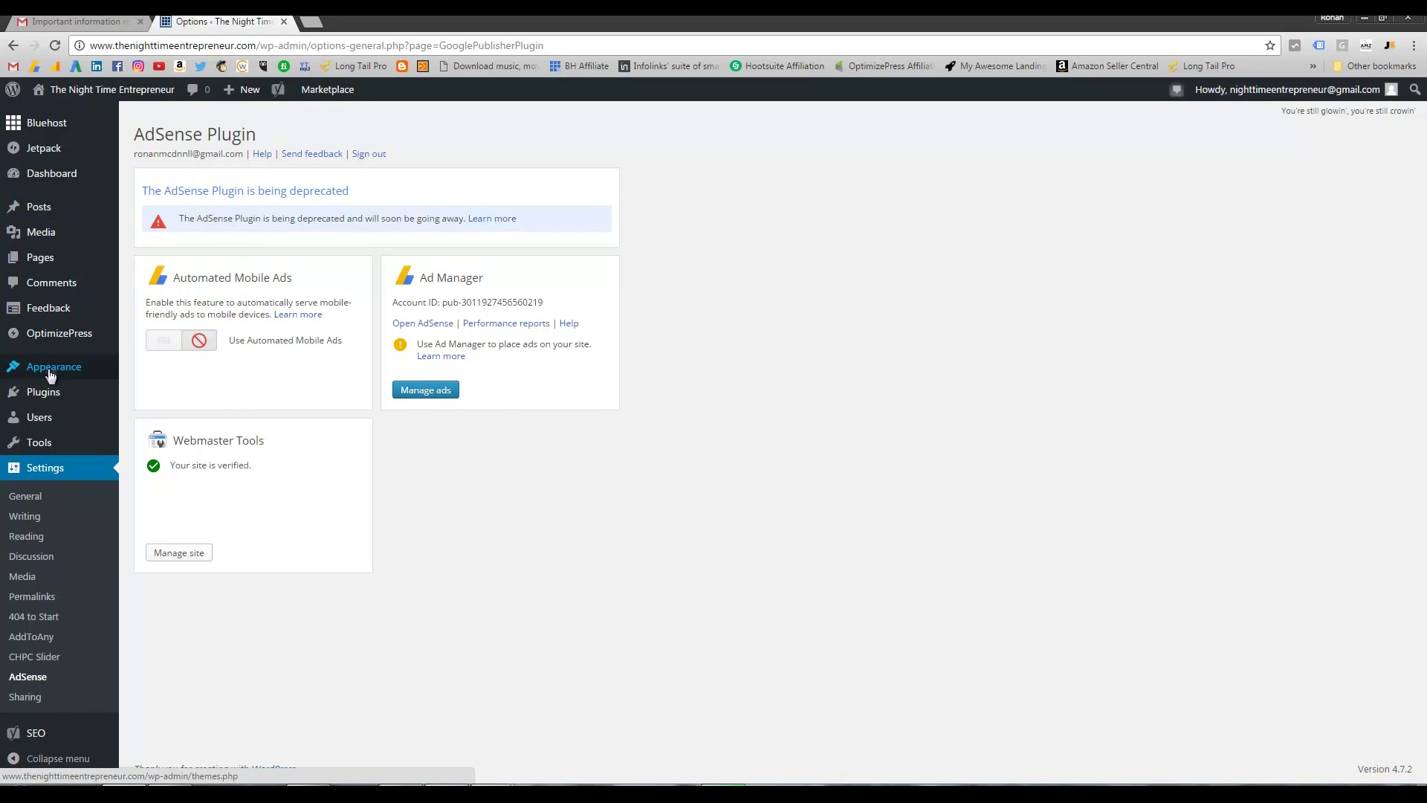
{"action": "mouse_move", "coordinate": [50, 396]}
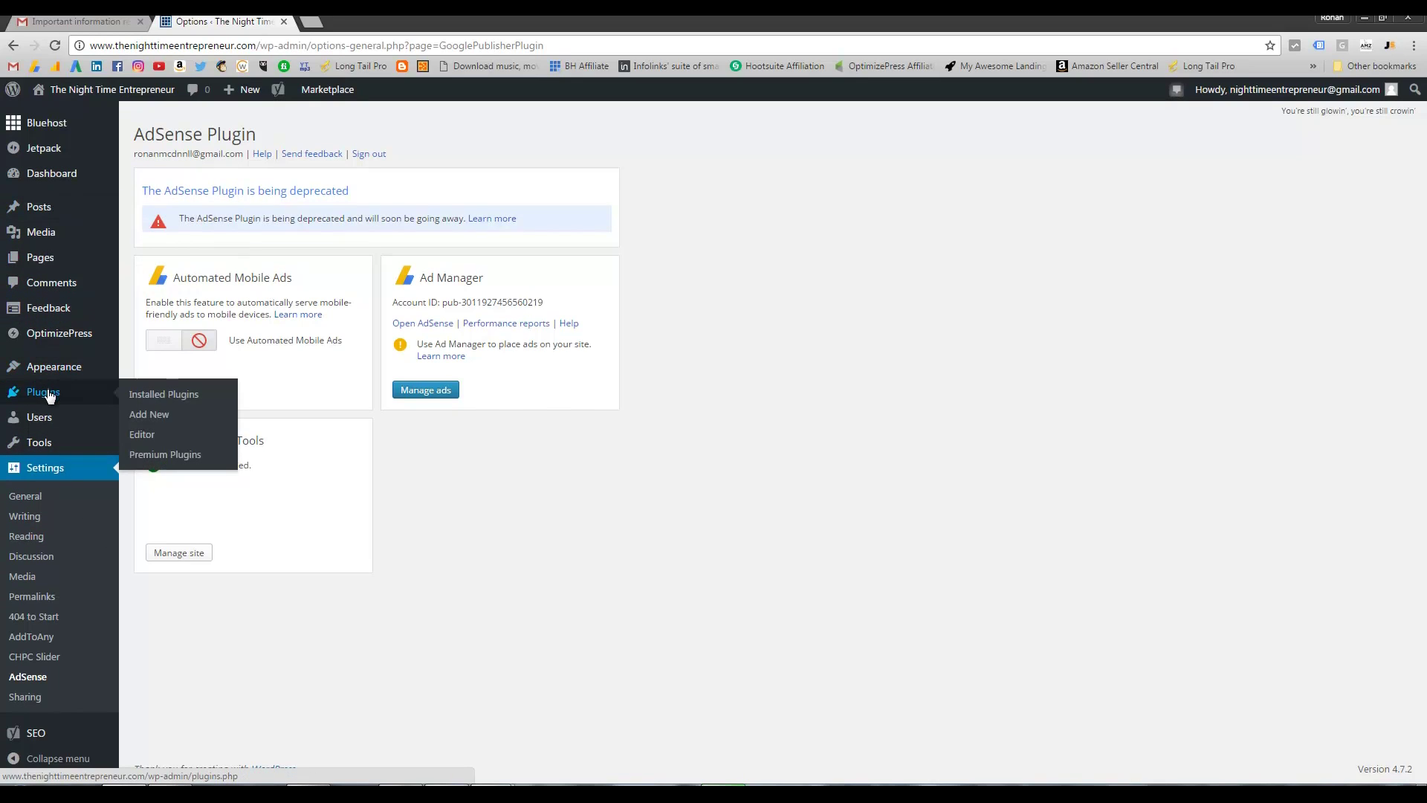
{"action": "left_click", "coordinate": [159, 401]}
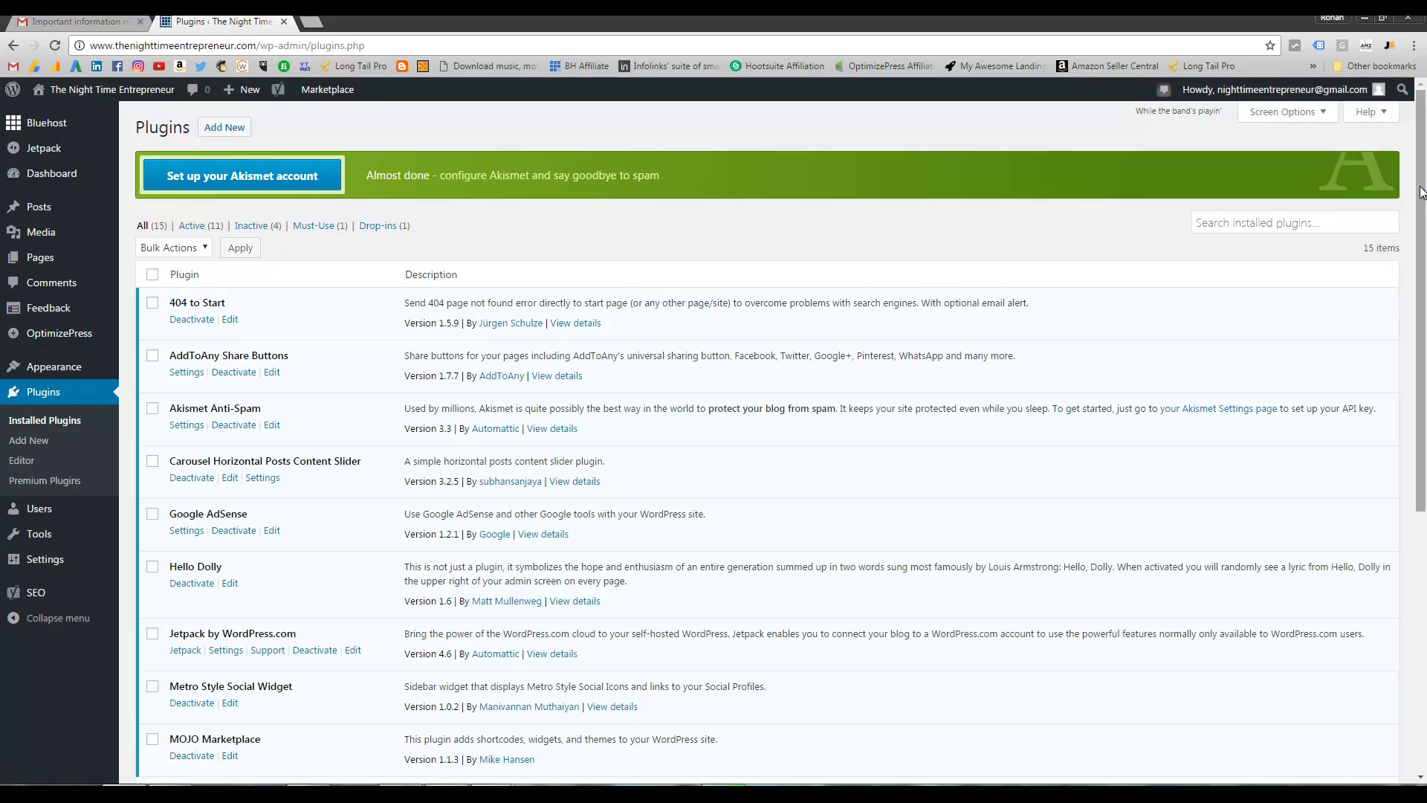
Deactivate Google AdSense in Installed Plugins, then delete it and confirm, leaving 14 plugins.
{"action": "left_click_drag", "start_coordinate": [1421, 194], "coordinate": [1423, 223]}
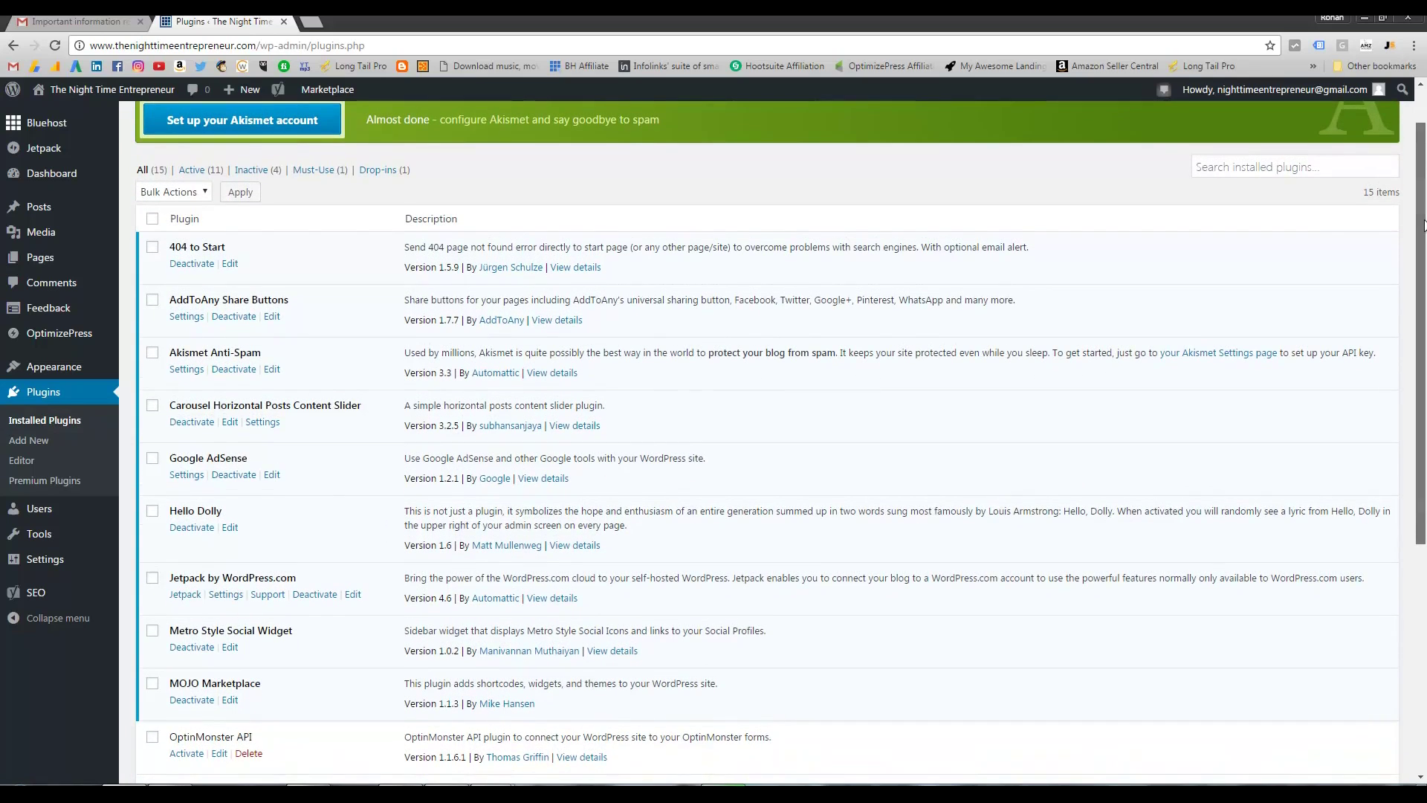
{"action": "left_click", "coordinate": [236, 475]}
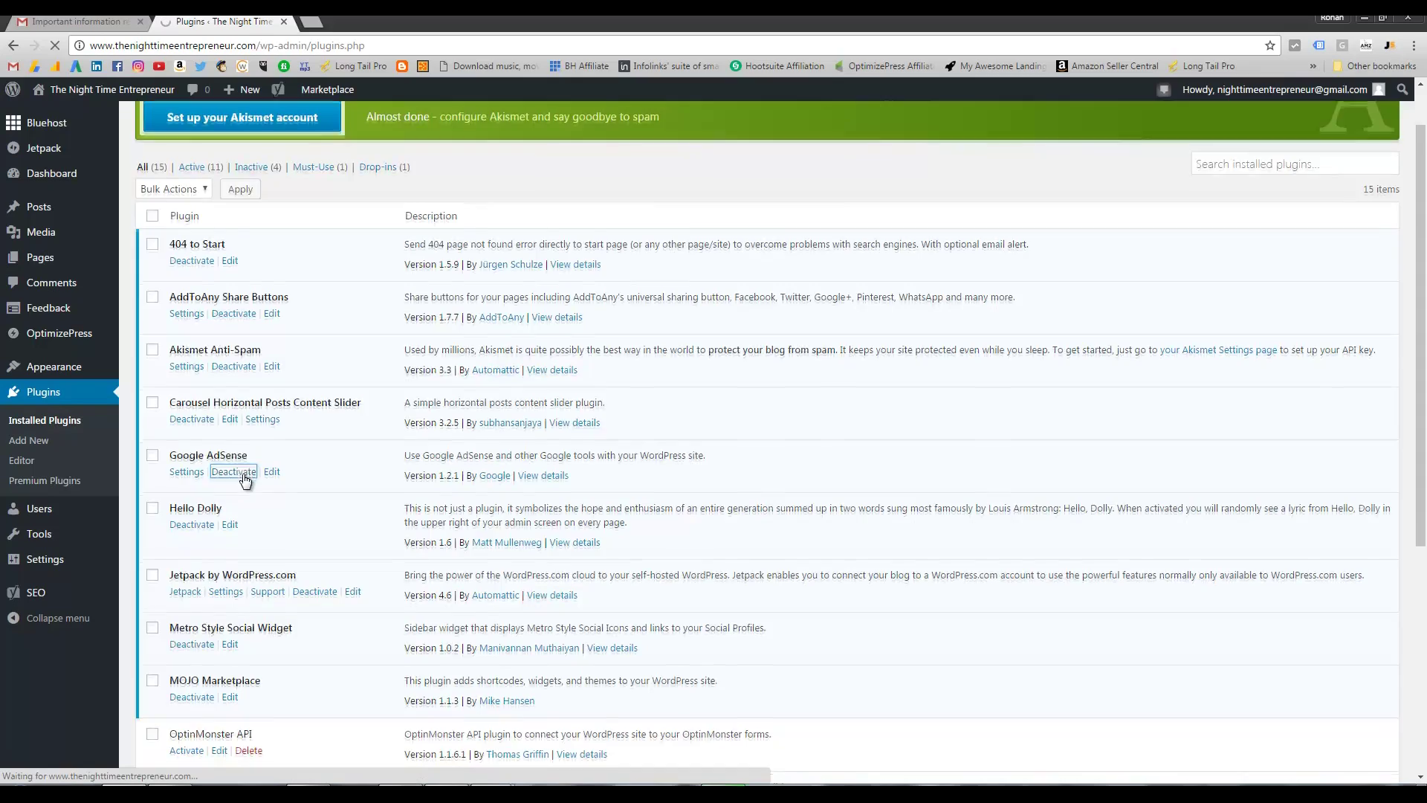
{"action": "scroll", "coordinate": [244, 479], "scroll_direction": "down", "scroll_amount": 5}
{"action": "scroll", "coordinate": [243, 474], "scroll_direction": "up", "scroll_amount": 5}
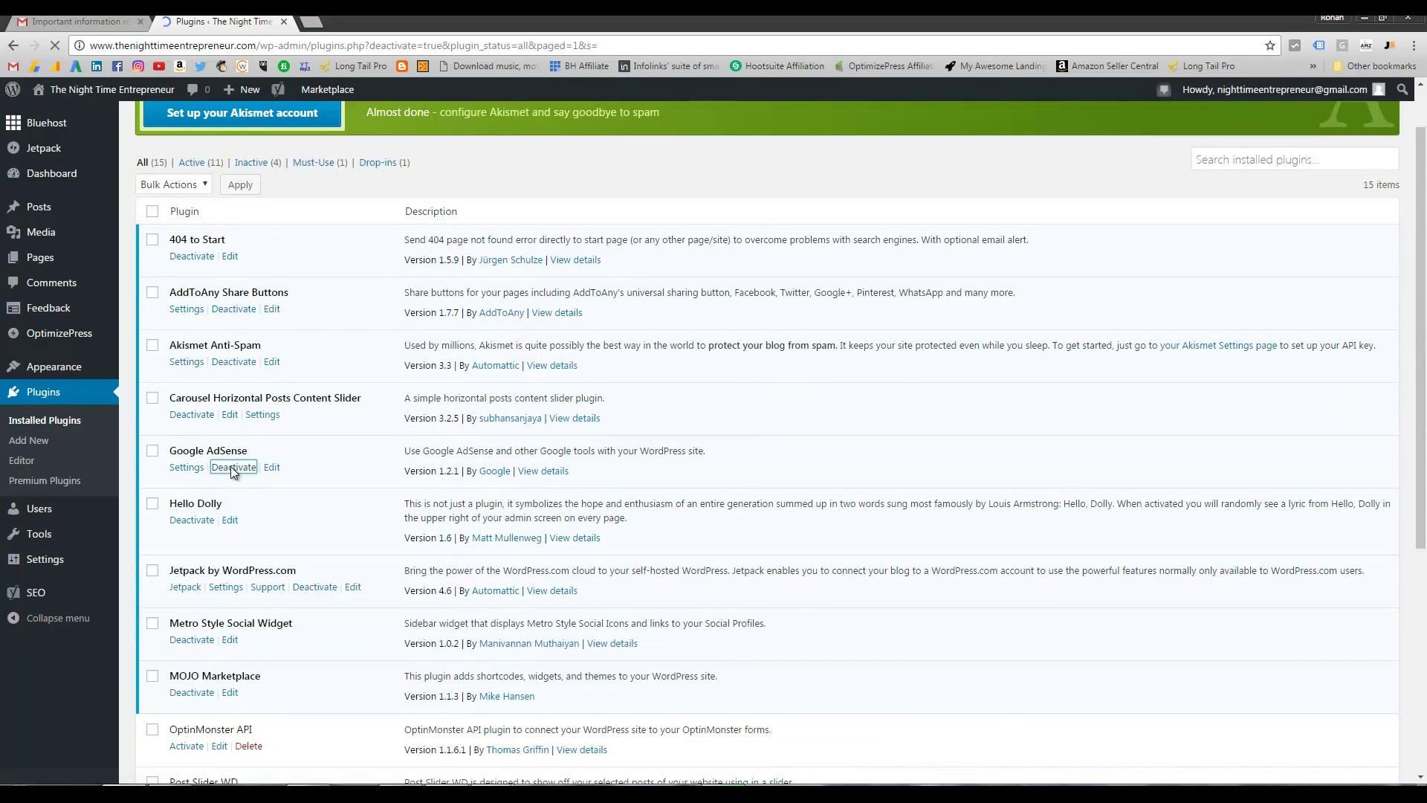
{"action": "left_click", "coordinate": [250, 570]}
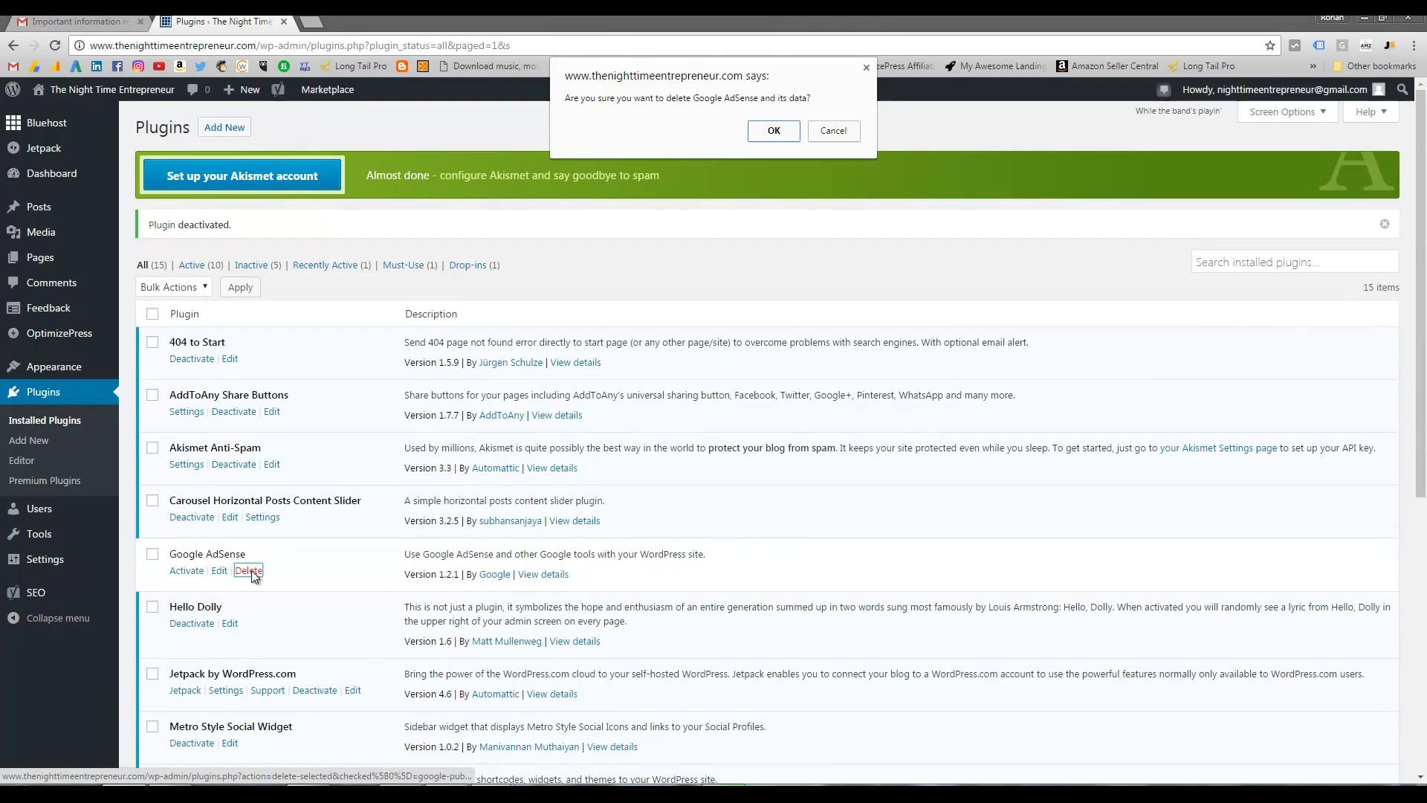
{"action": "left_click", "coordinate": [779, 132]}
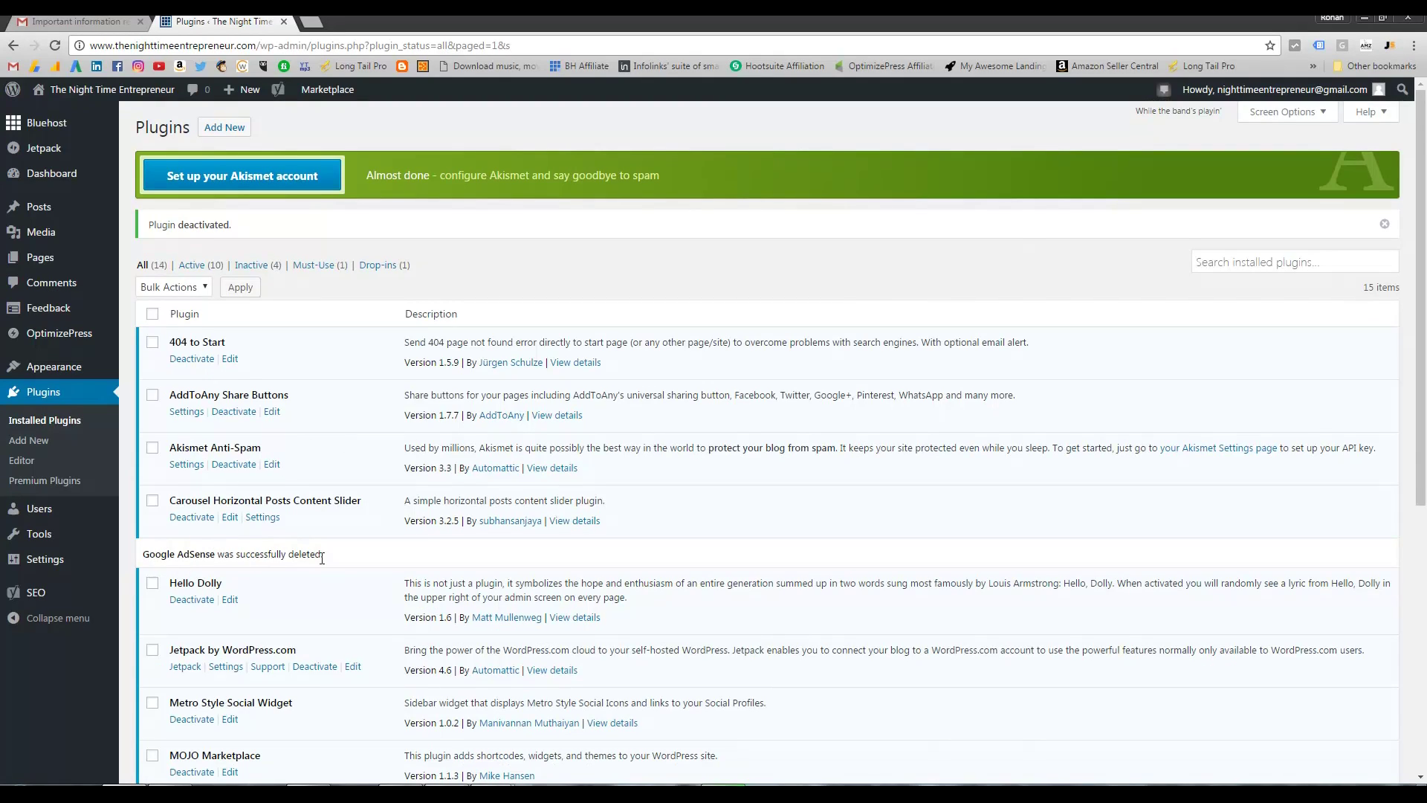
{"action": "mouse_move", "coordinate": [71, 573]}
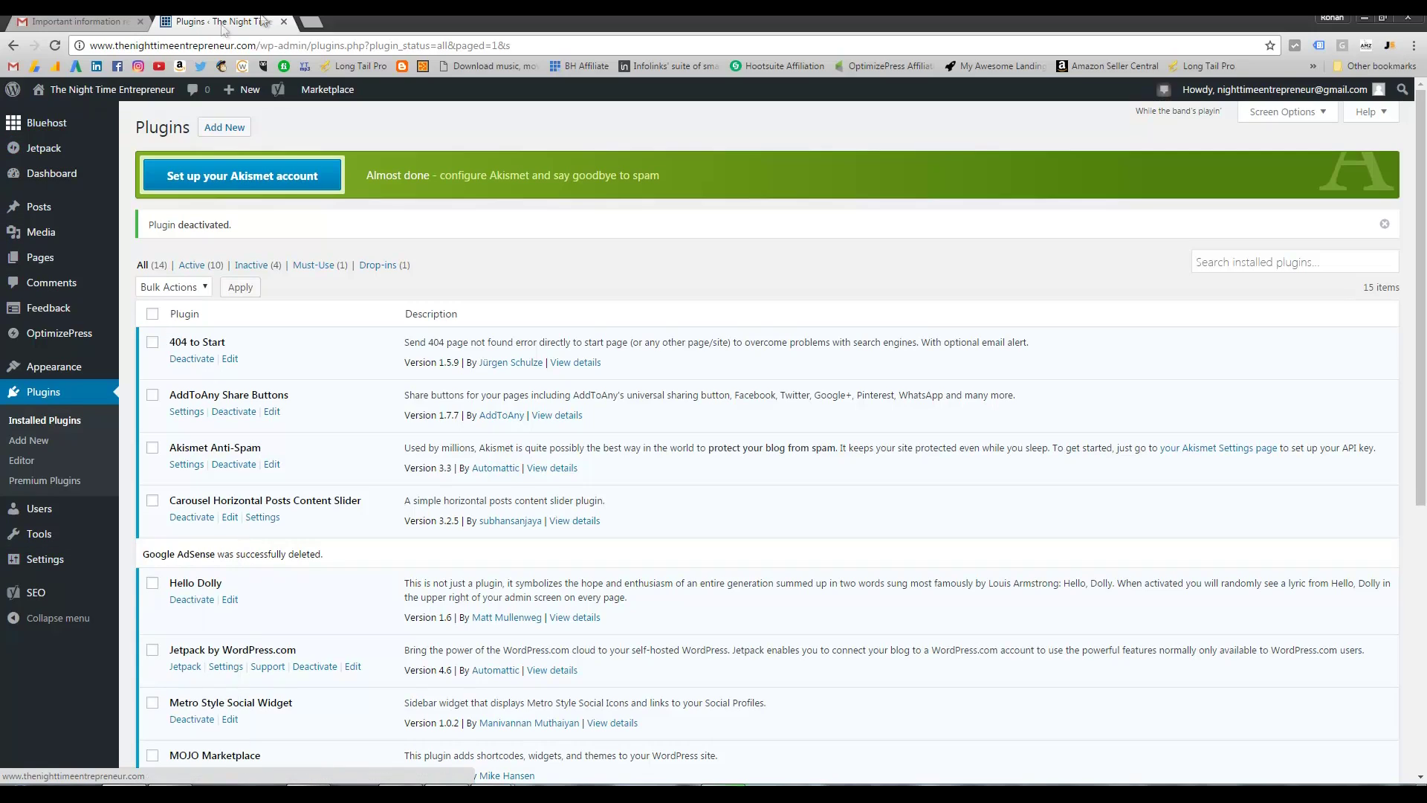
Open a new Chrome tab showing the Google new tab page with Ctrl+T.
{"action": "mouse_move", "coordinate": [45, 235]}
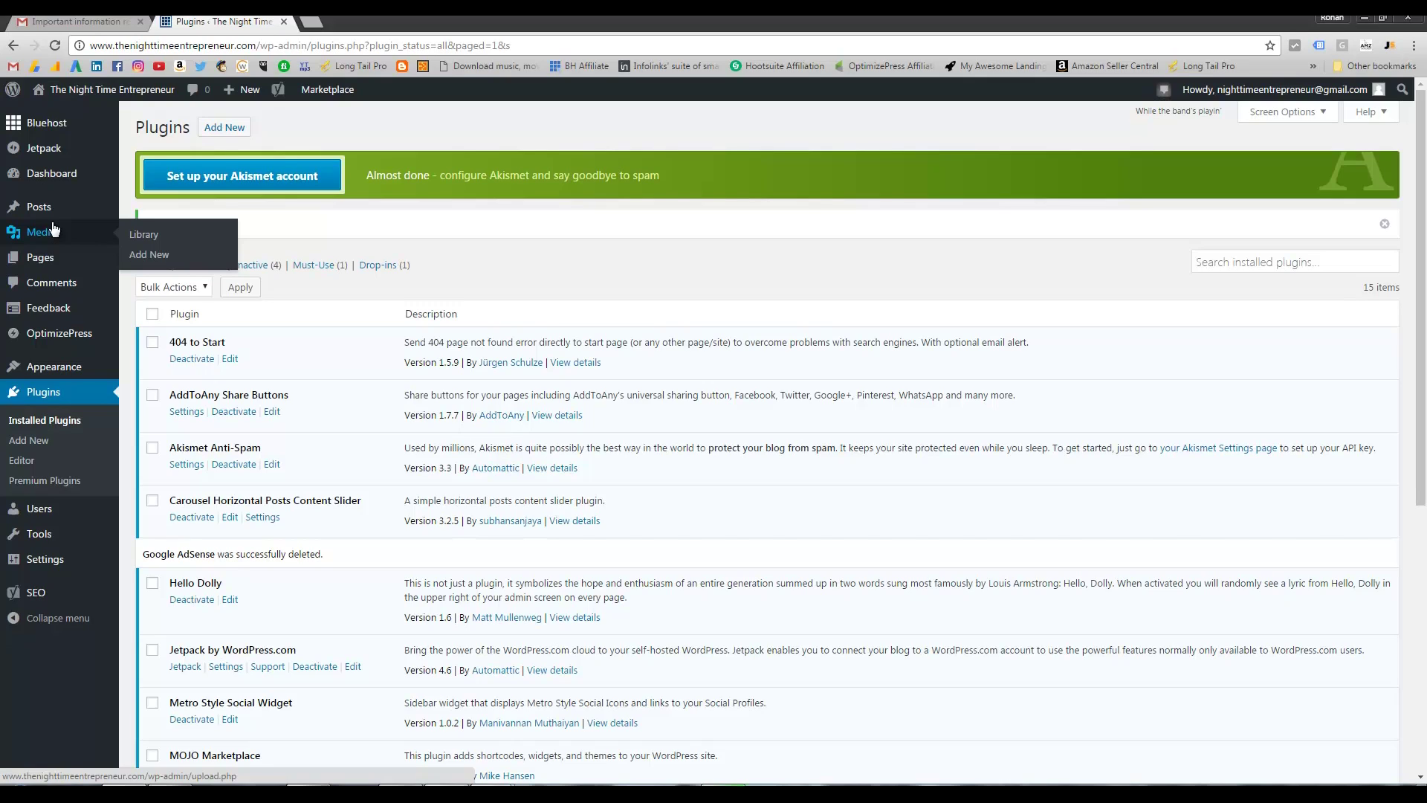
{"action": "mouse_move", "coordinate": [113, 264]}
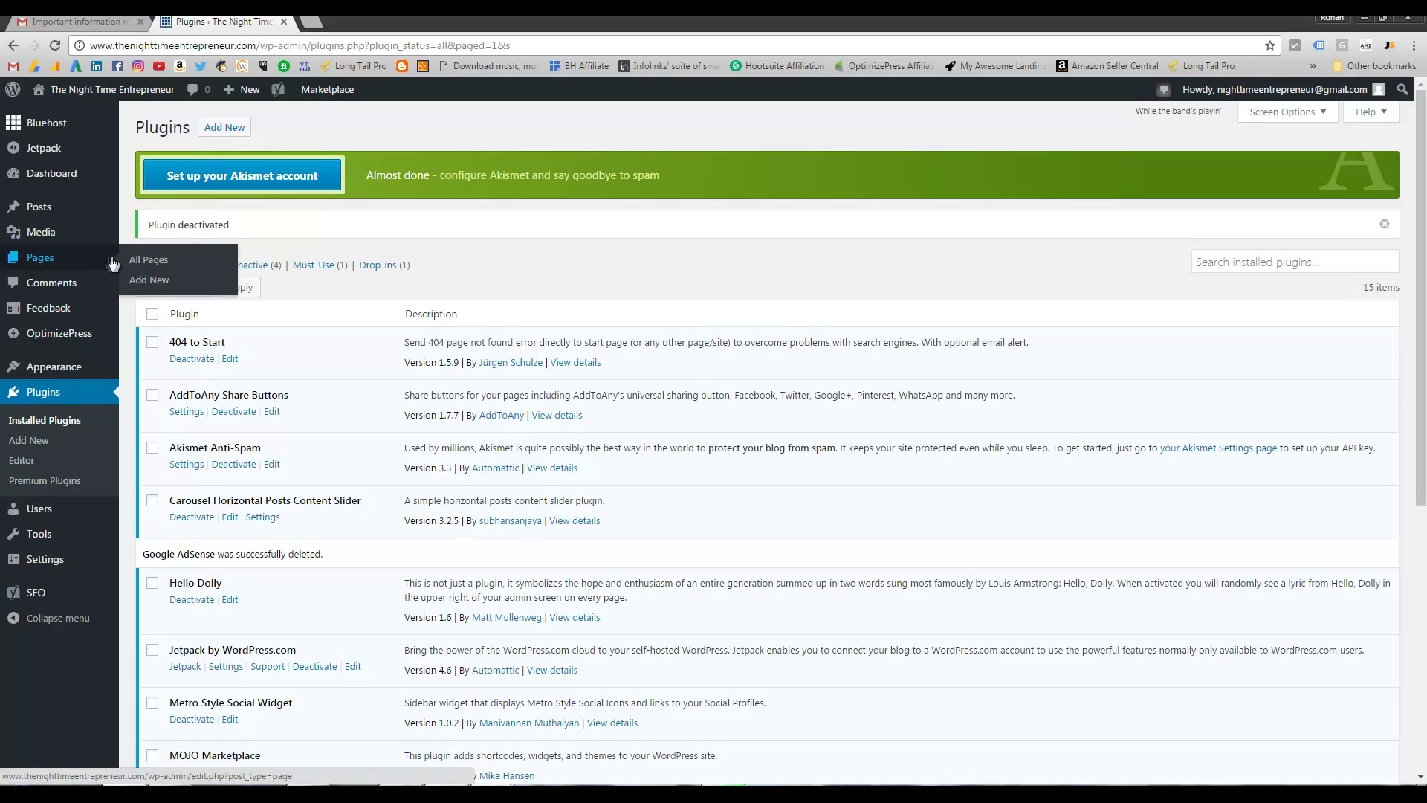
{"action": "key", "text": "ctrl+t"}
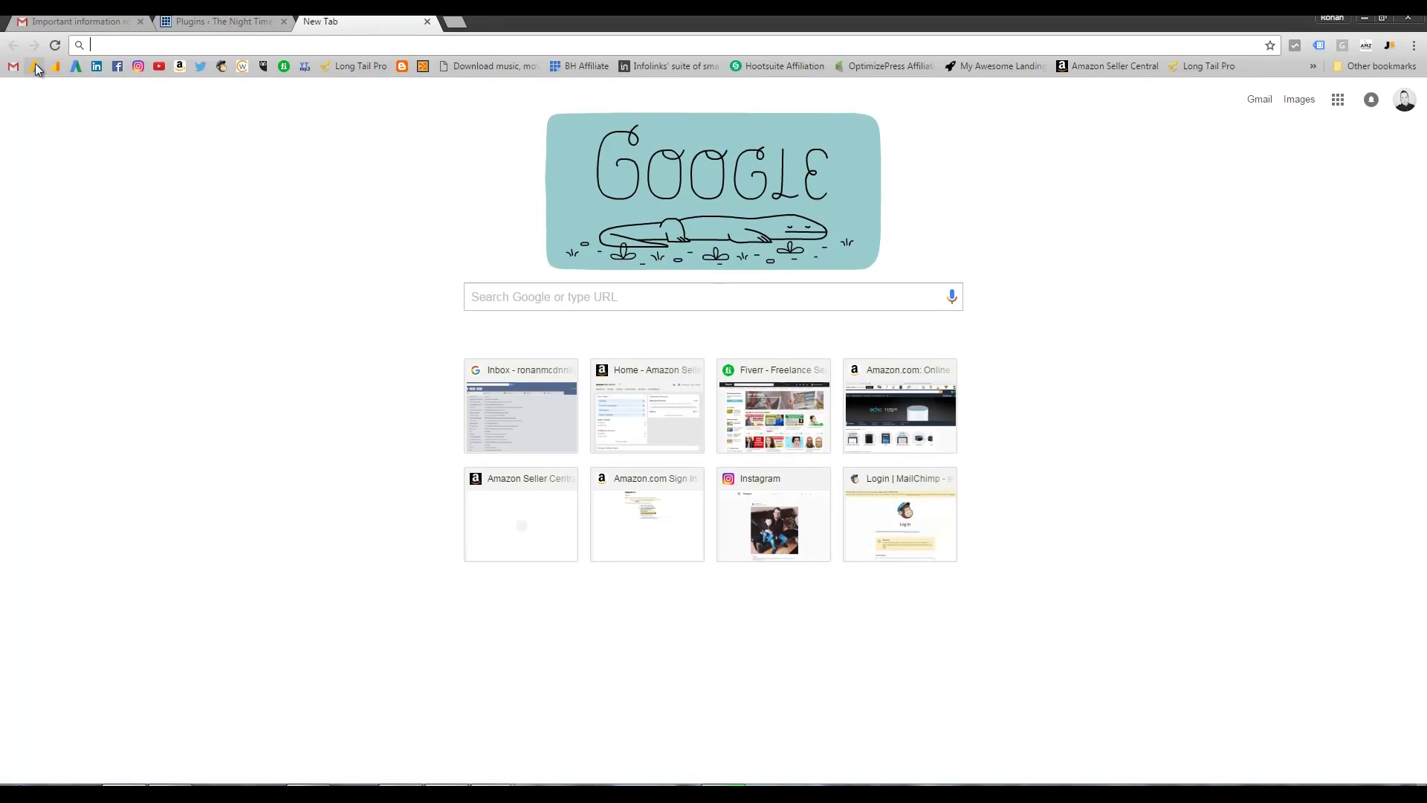
Go to Google AdSense from the bookmark and start creating a new ad unit.
{"action": "left_click", "coordinate": [35, 66]}
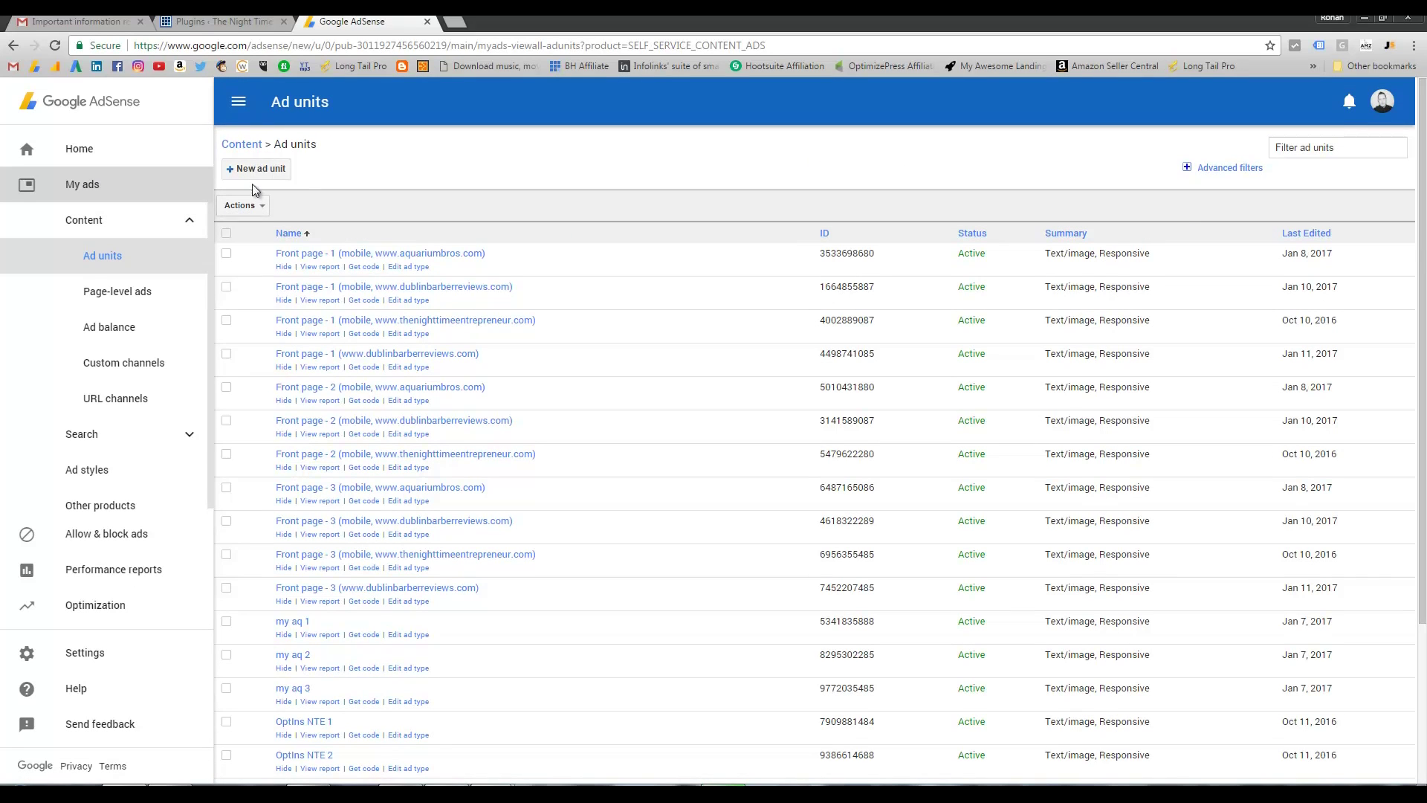
{"action": "left_click", "coordinate": [253, 171]}
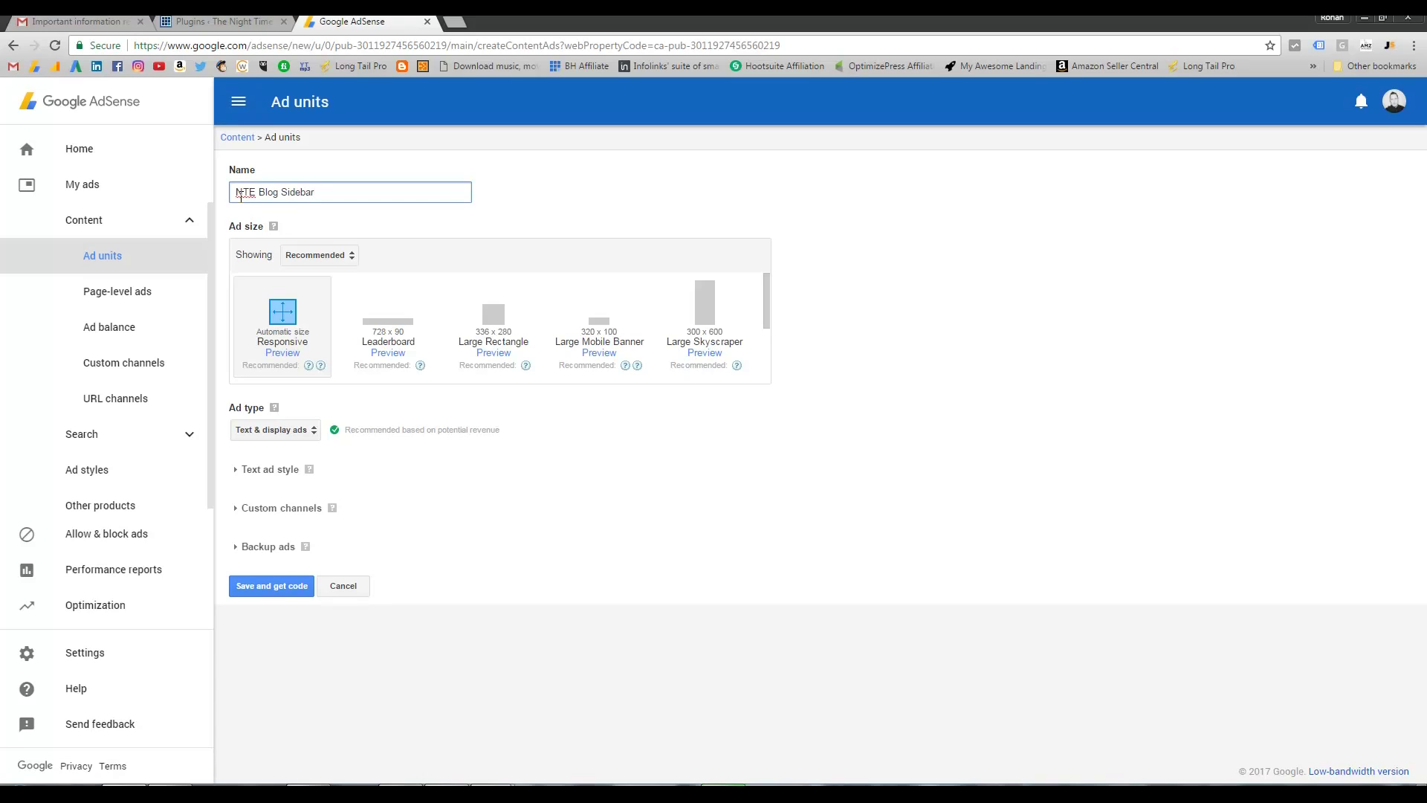
Copy the name 'NTE Blog Sidebar', keep Text & display ads, and save the ad unit.
{"action": "triple_click", "coordinate": [240, 193]}
{"action": "right_click", "coordinate": [307, 190]}
{"action": "left_click", "coordinate": [340, 212]}
{"action": "left_click", "coordinate": [449, 194]}
{"action": "left_click", "coordinate": [305, 432]}
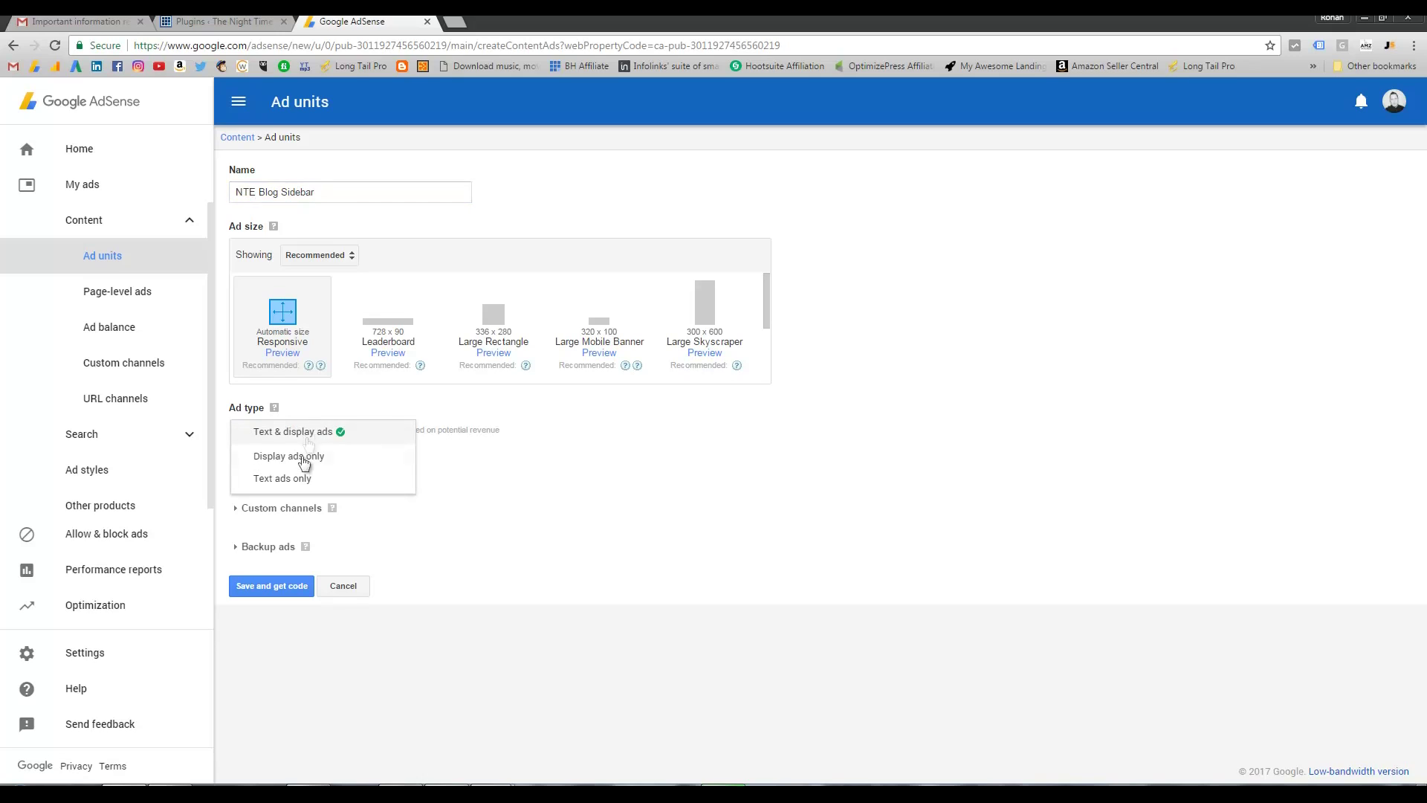
{"action": "left_click", "coordinate": [300, 430]}
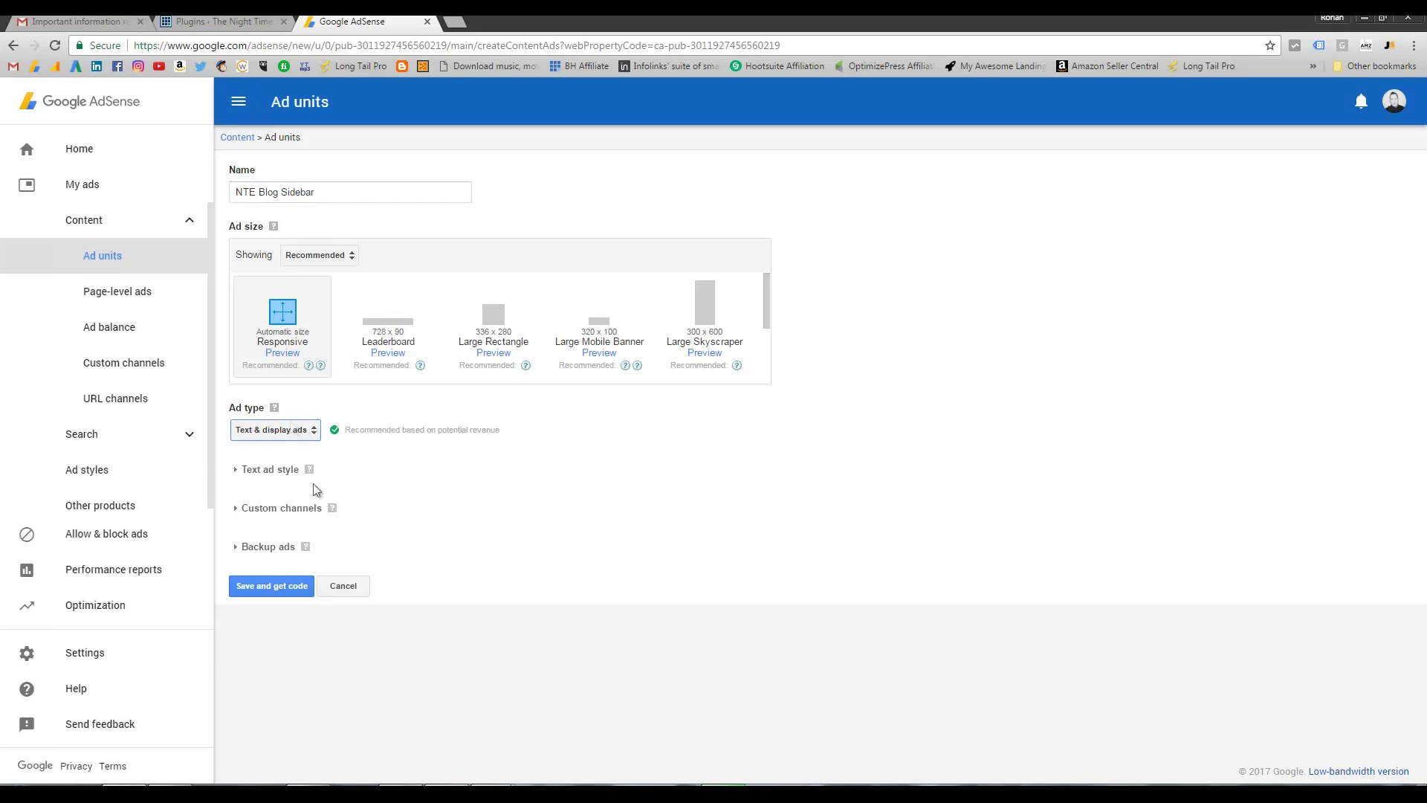
{"action": "left_click", "coordinate": [263, 587]}
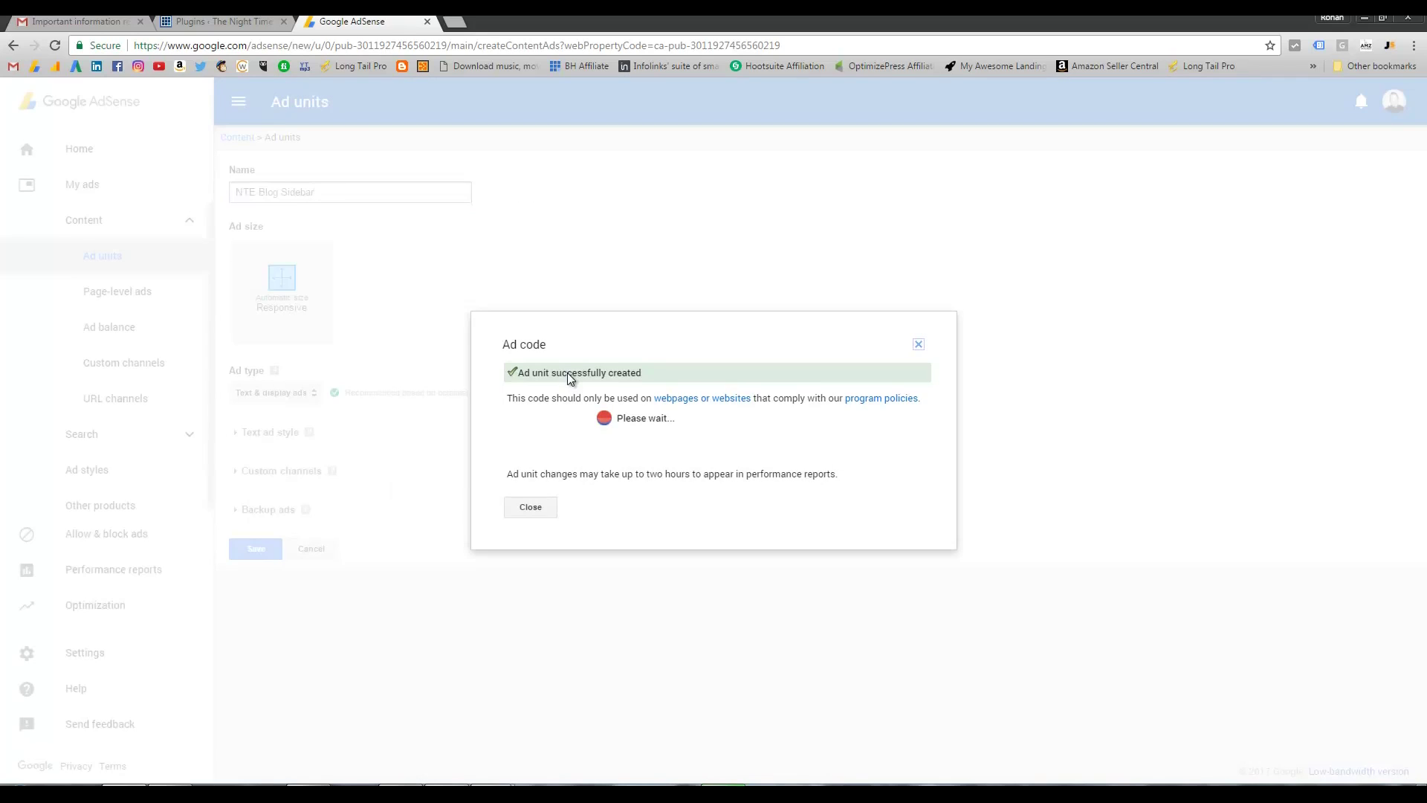
Copy the new ad unit's code and go back to the WordPress Plugins tab.
{"action": "left_click", "coordinate": [620, 379]}
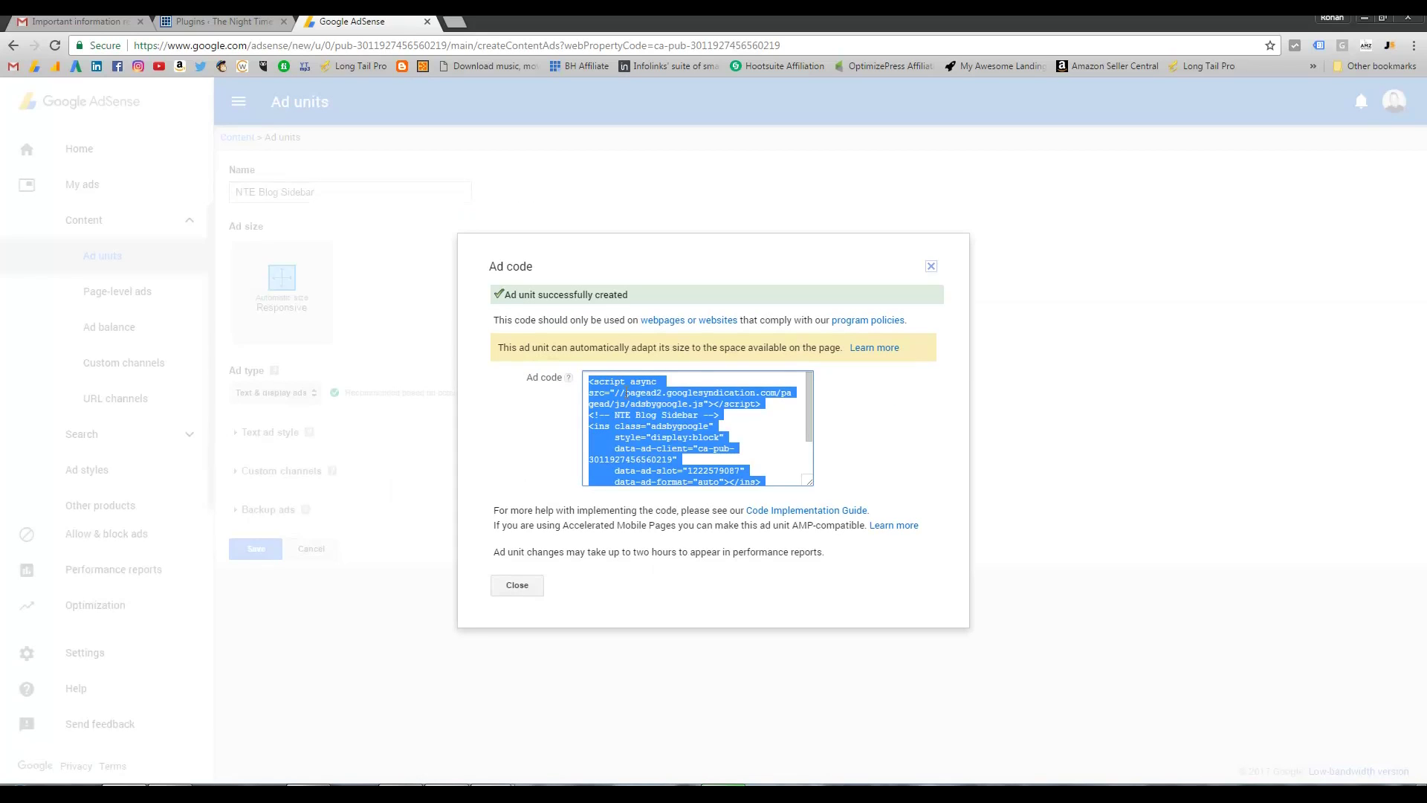
{"action": "right_click", "coordinate": [627, 392]}
{"action": "left_click", "coordinate": [653, 402]}
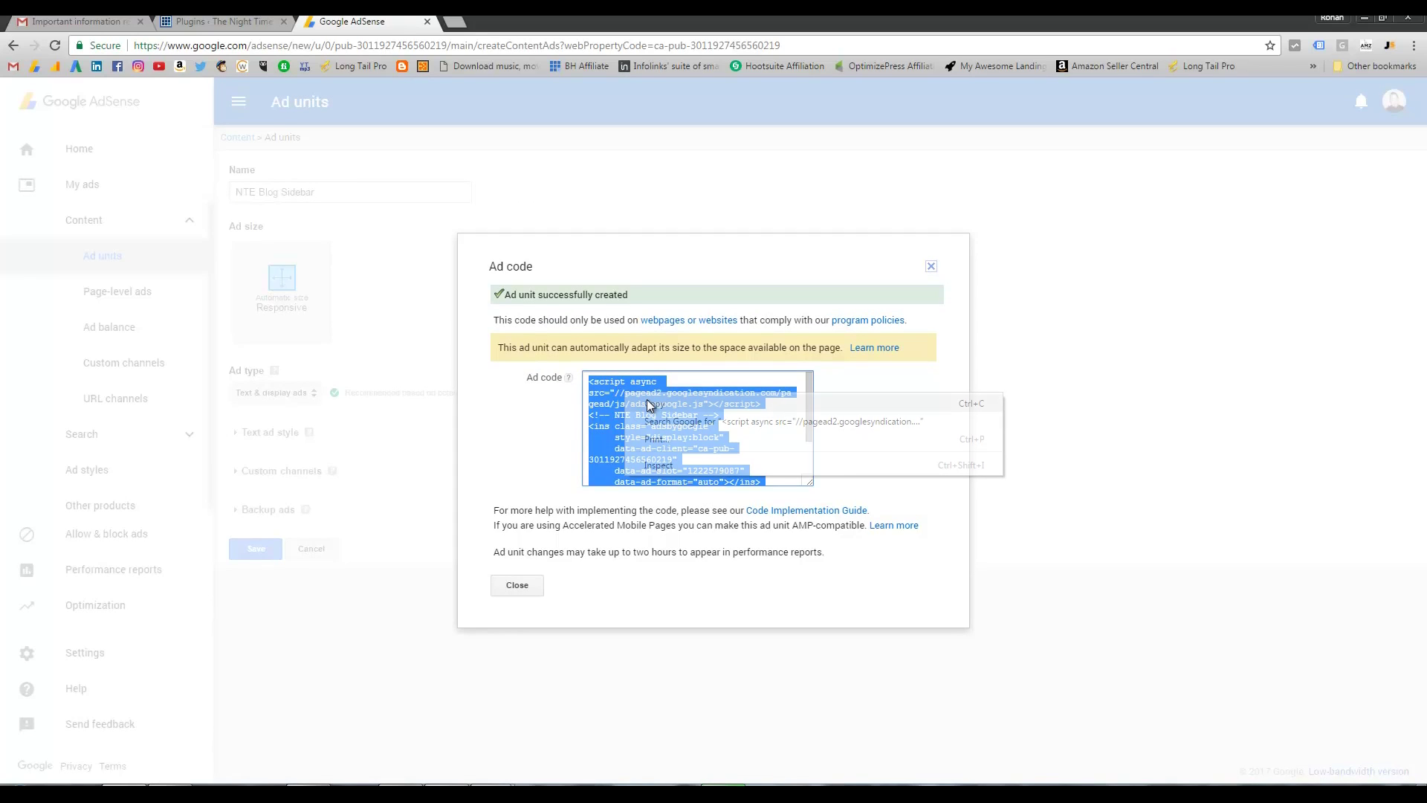
{"action": "left_click", "coordinate": [205, 21]}
{"action": "mouse_move", "coordinate": [59, 369]}
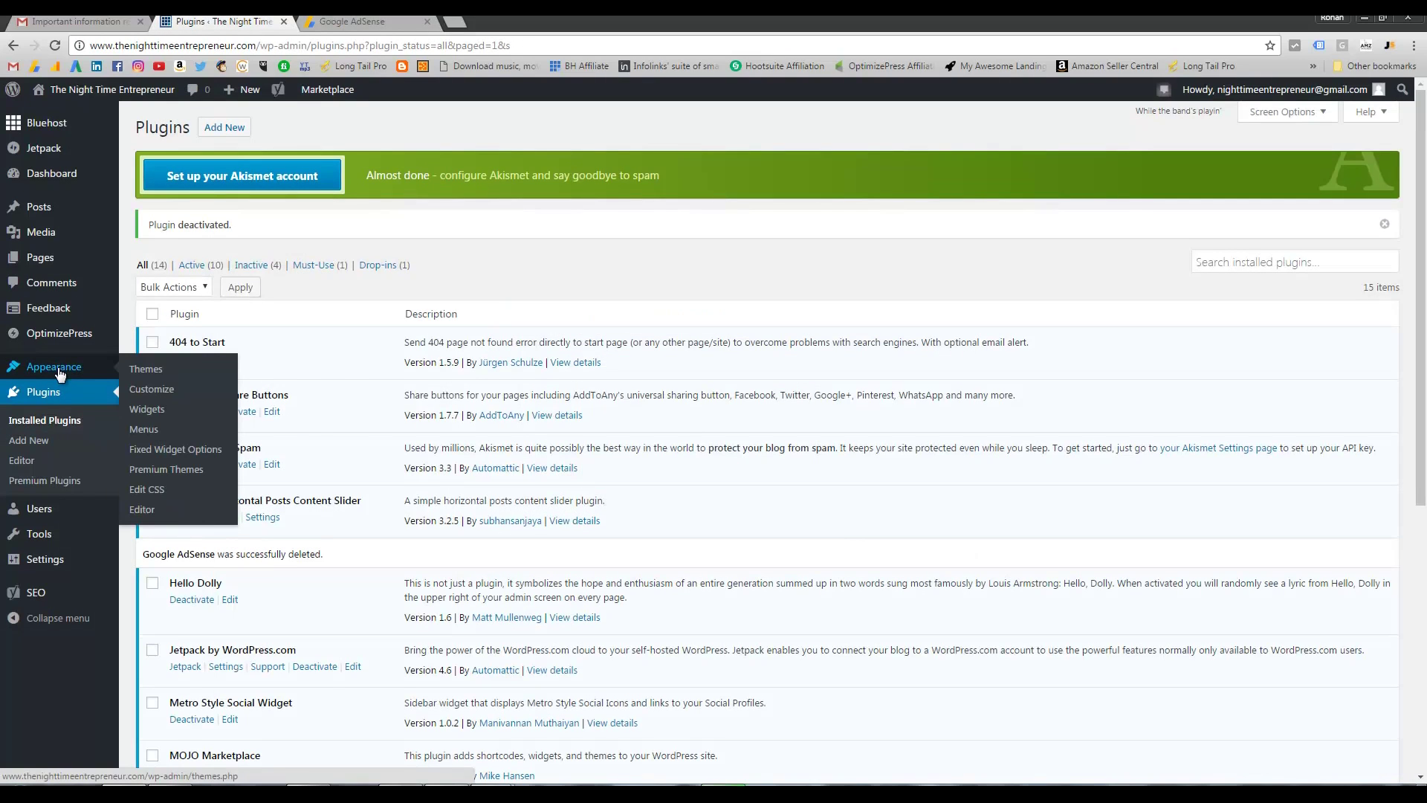
On the Widgets page, add a Text widget to the Sidebar widget area.
{"action": "left_click", "coordinate": [147, 410]}
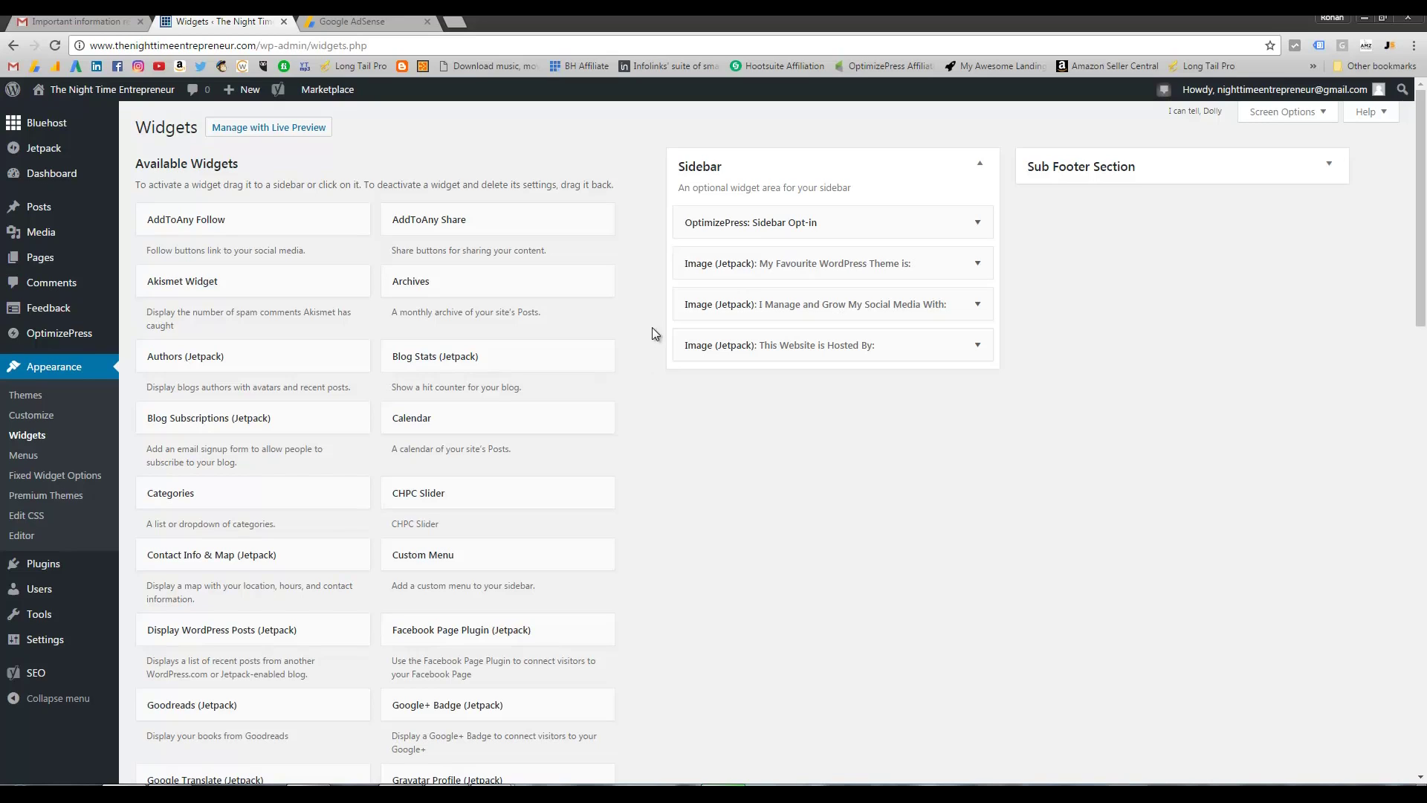
{"action": "scroll", "coordinate": [595, 407], "scroll_direction": "down", "scroll_amount": 4}
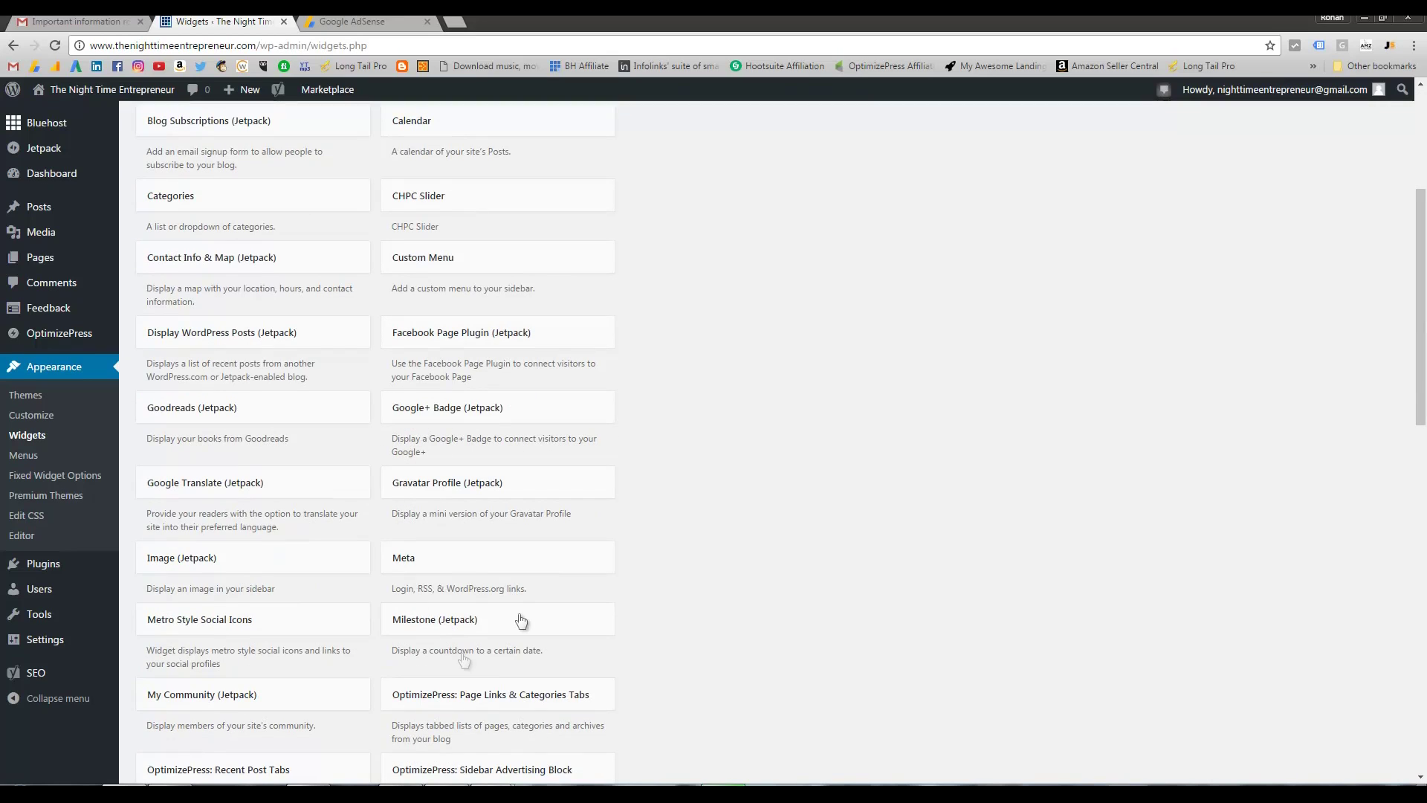
{"action": "scroll", "coordinate": [505, 454], "scroll_direction": "up", "scroll_amount": 3}
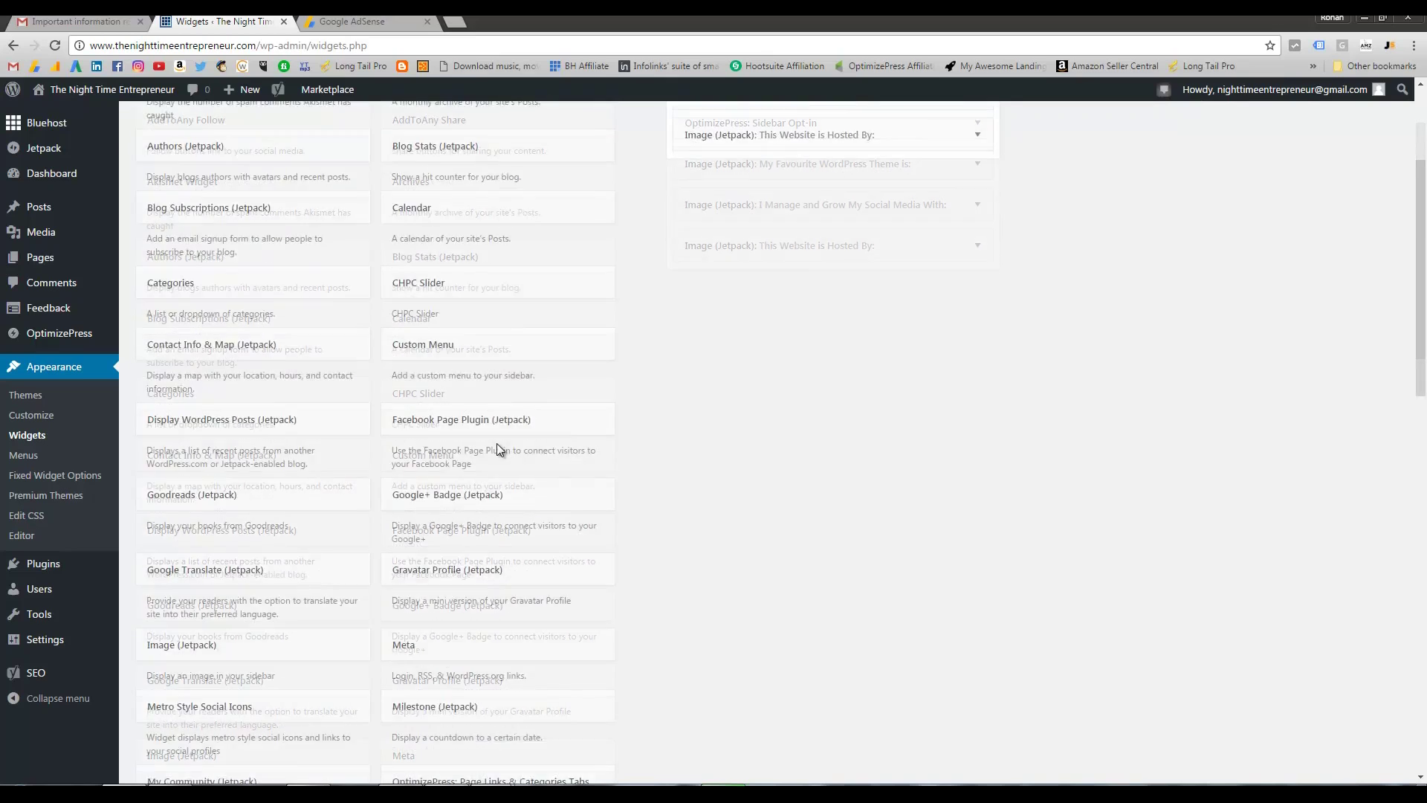
{"action": "scroll", "coordinate": [496, 443], "scroll_direction": "down", "scroll_amount": 9}
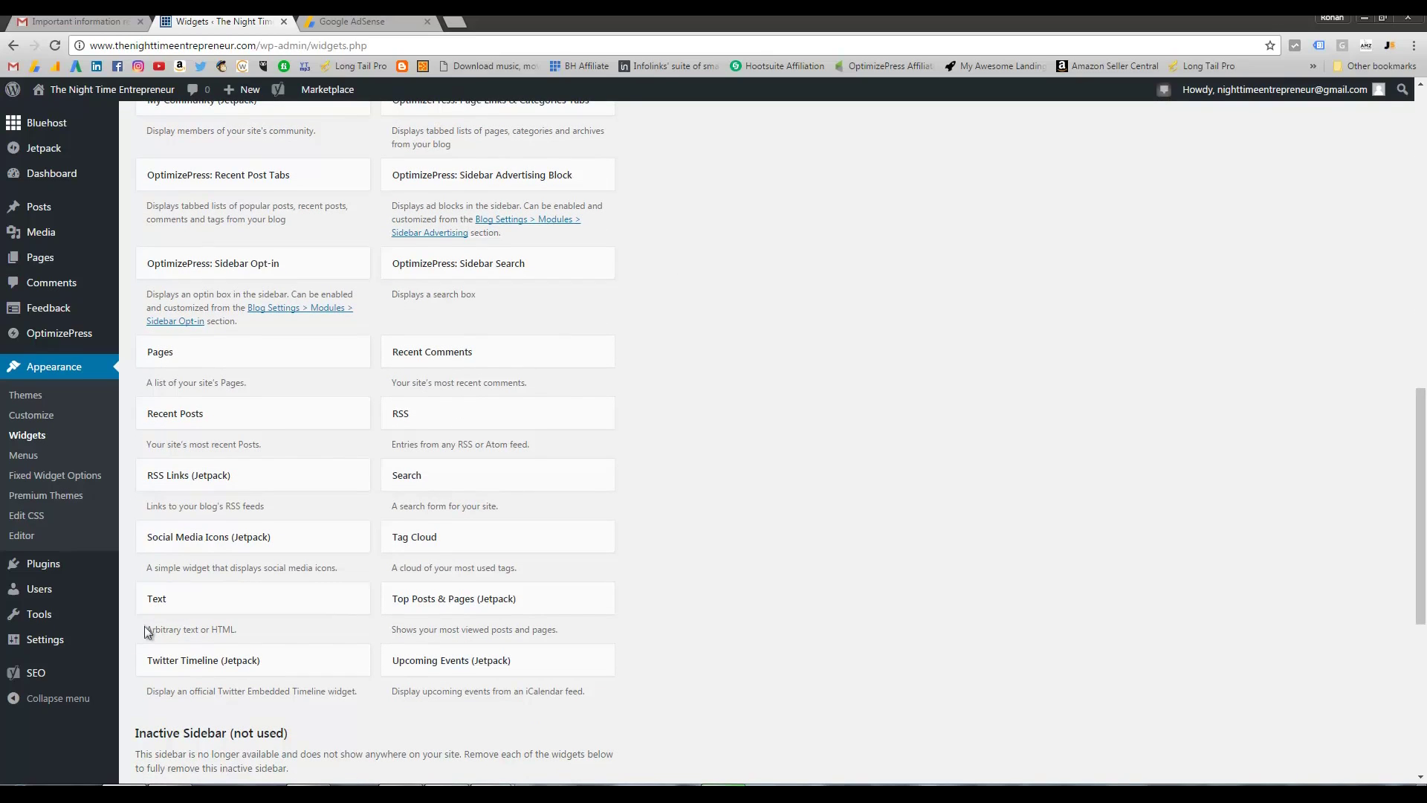
{"action": "left_click_drag", "start_coordinate": [147, 630], "coordinate": [235, 629]}
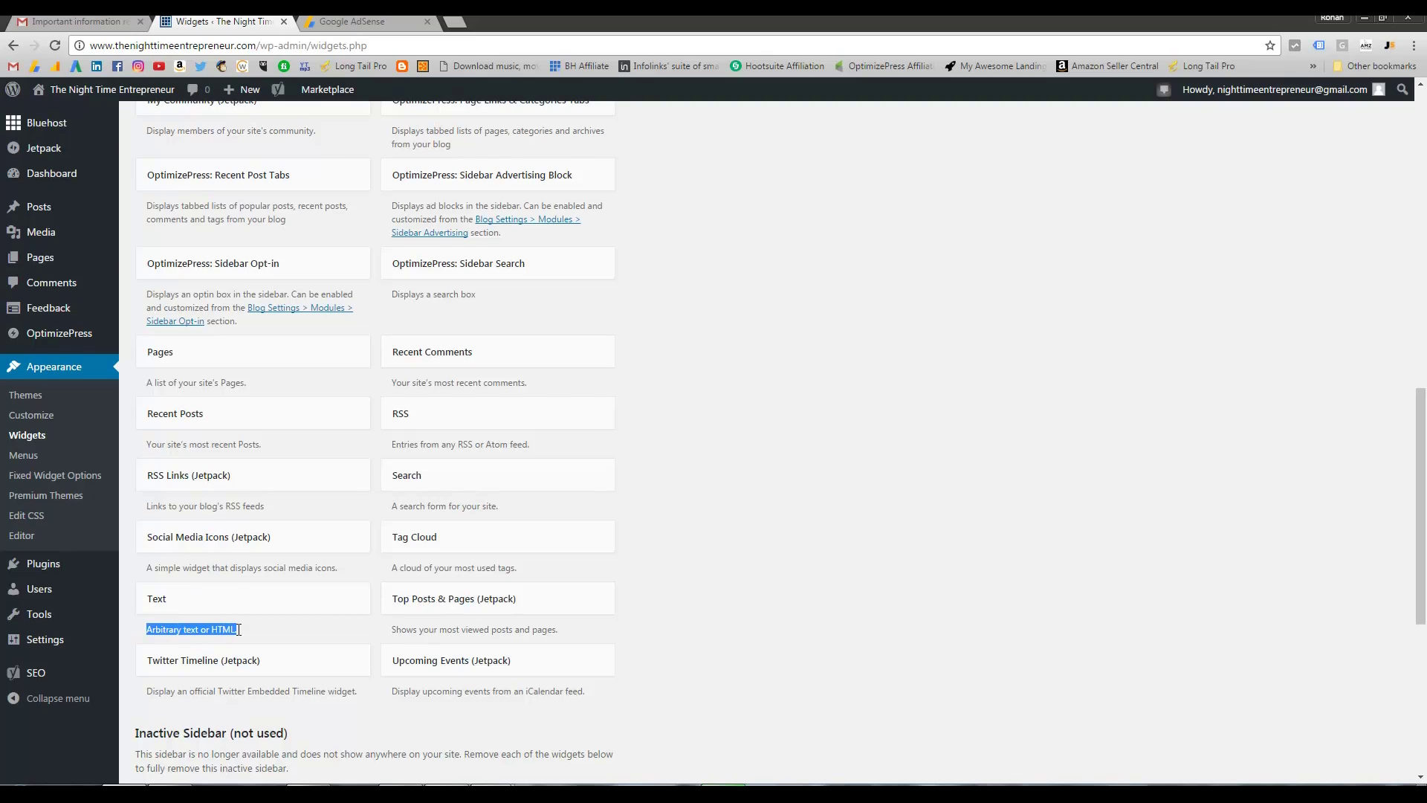
{"action": "left_click", "coordinate": [242, 633]}
{"action": "left_click", "coordinate": [183, 602]}
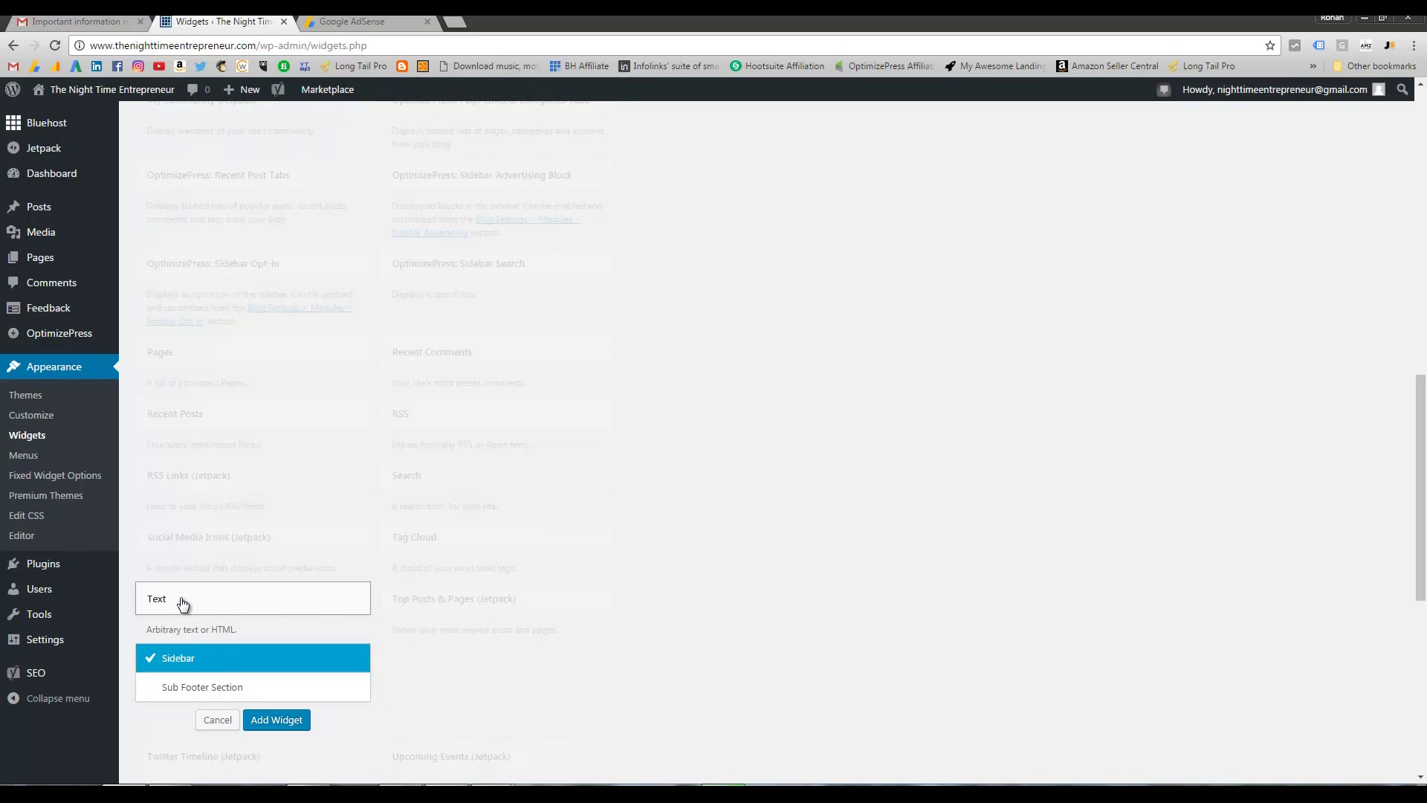
{"action": "left_click", "coordinate": [252, 719]}
{"action": "left_click", "coordinate": [724, 487]}
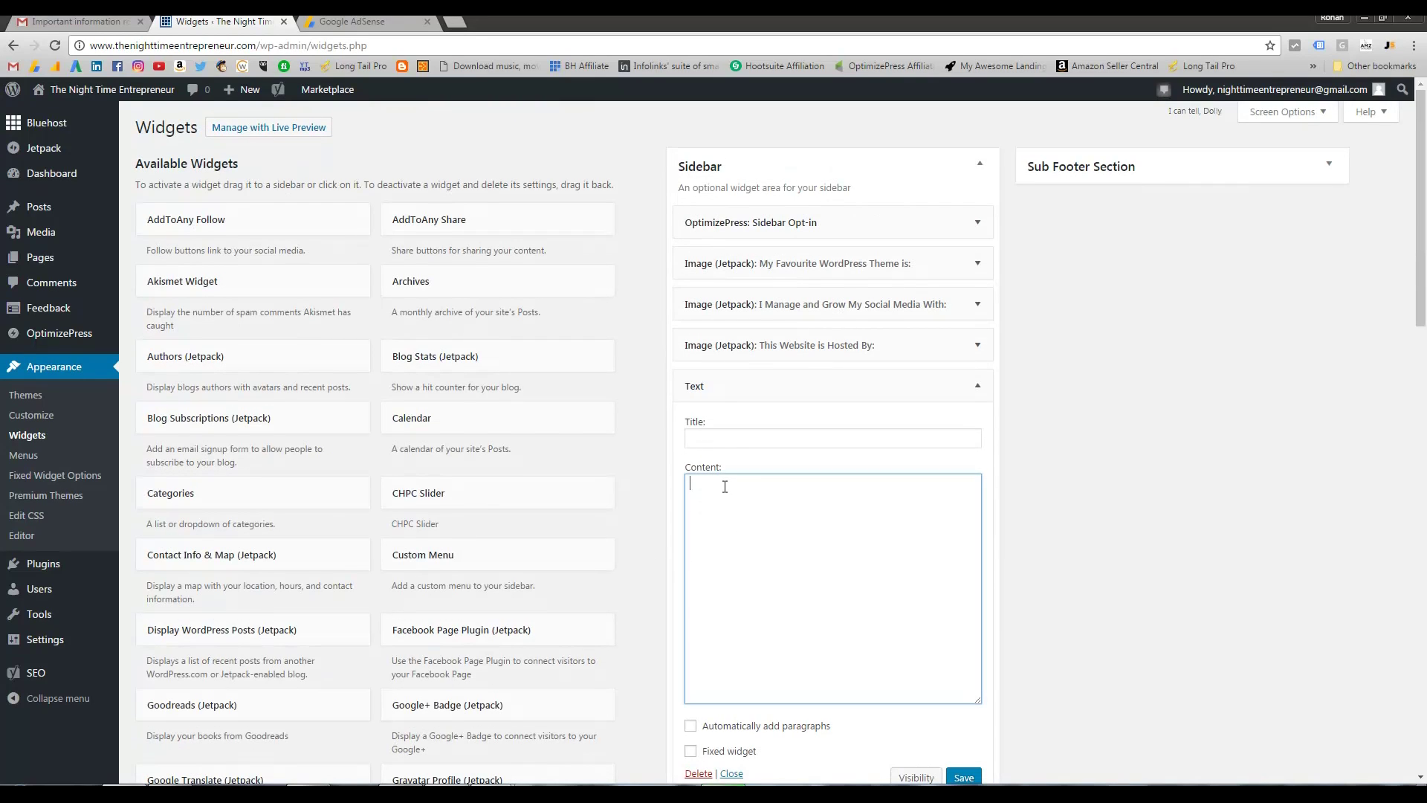
Paste the AdSense ad code into the Text widget's content and save it.
{"action": "left_click", "coordinate": [710, 437]}
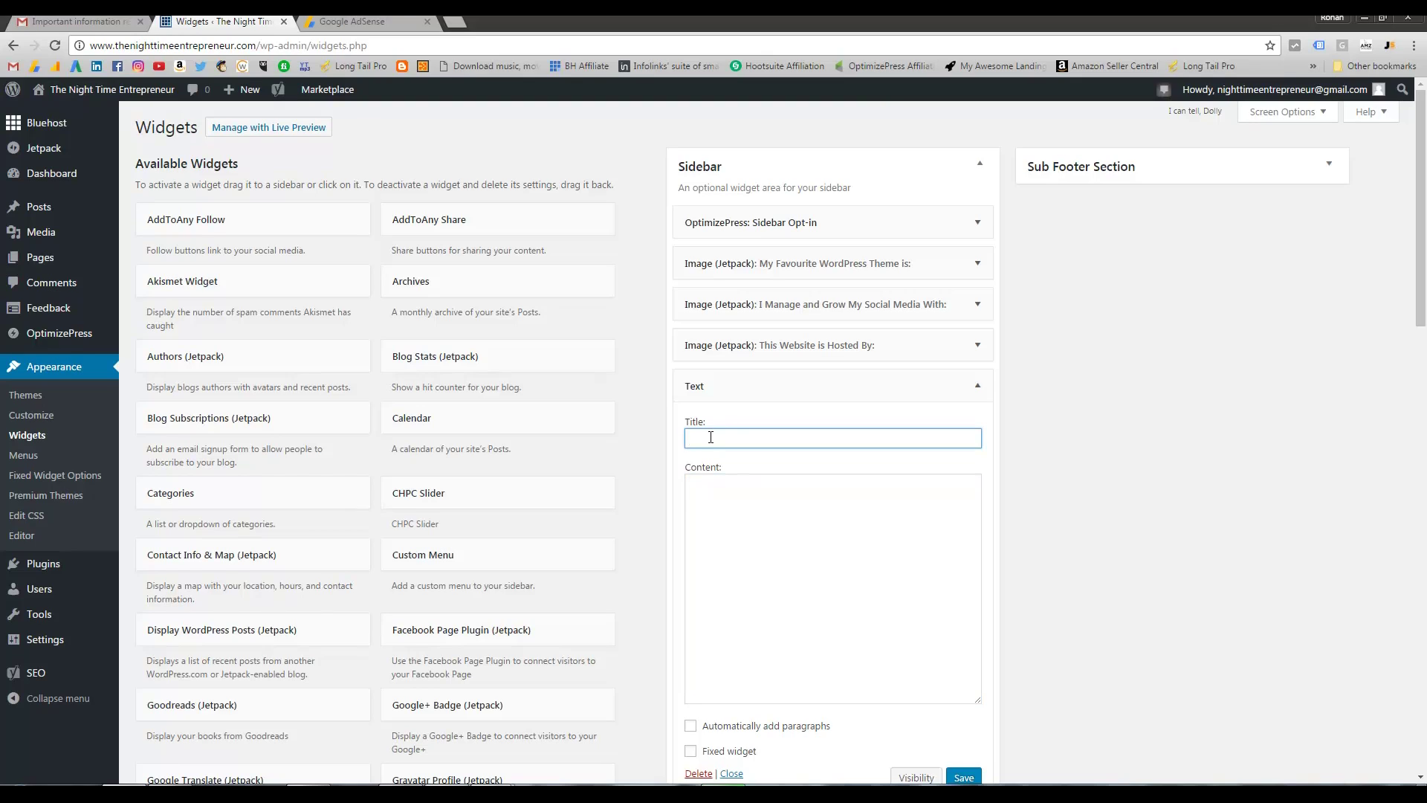
{"action": "left_click", "coordinate": [704, 482]}
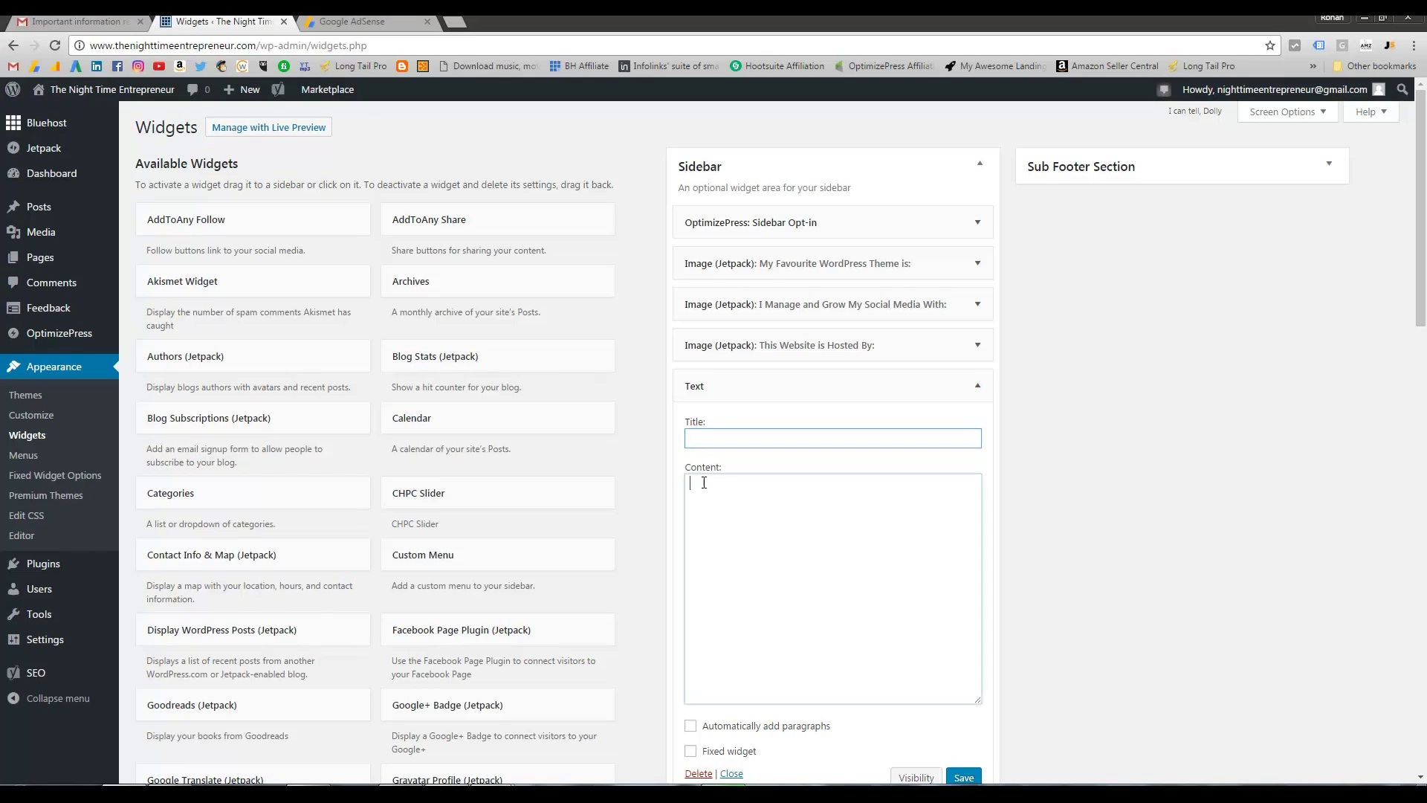
{"action": "key", "text": "ctrl+v"}
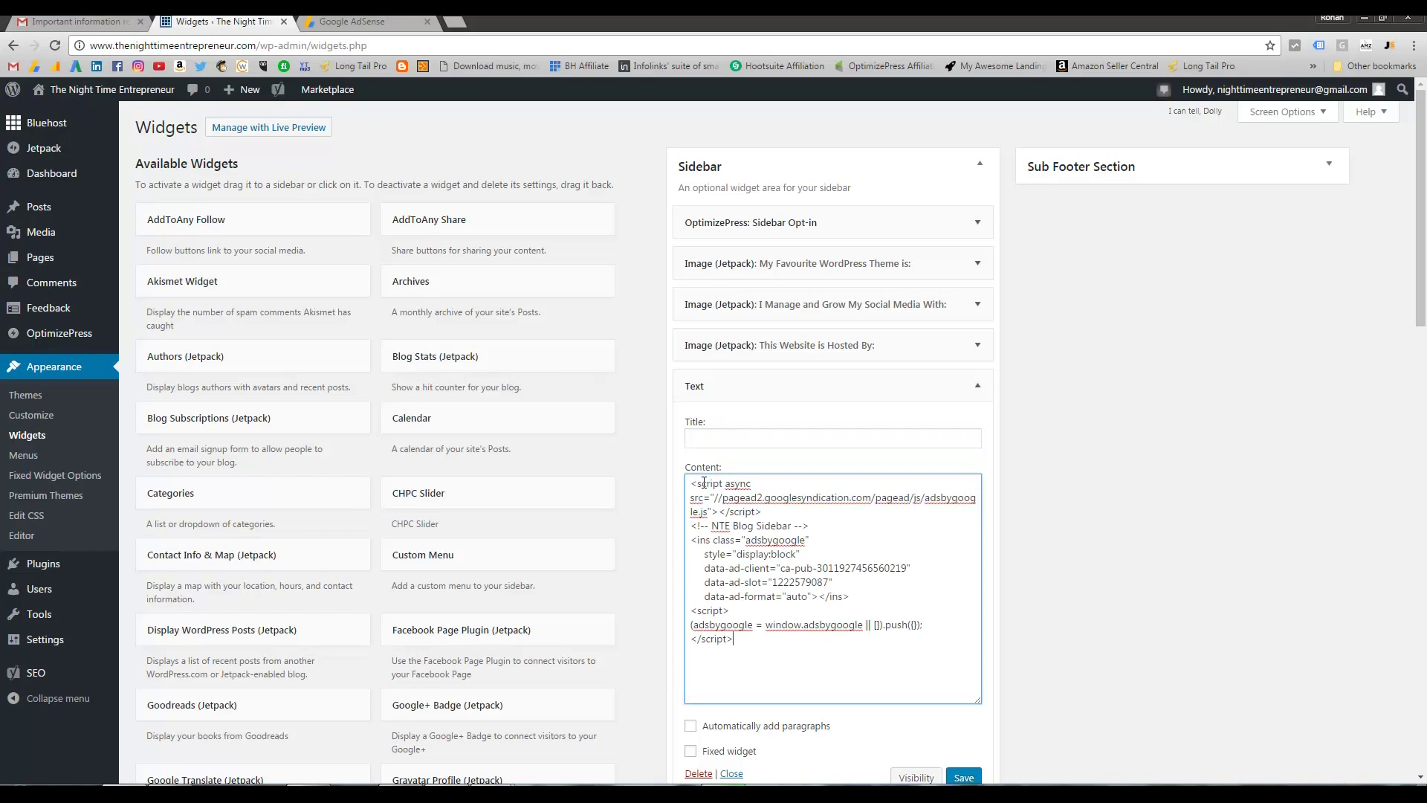
{"action": "scroll", "coordinate": [734, 484], "scroll_direction": "down", "scroll_amount": 4}
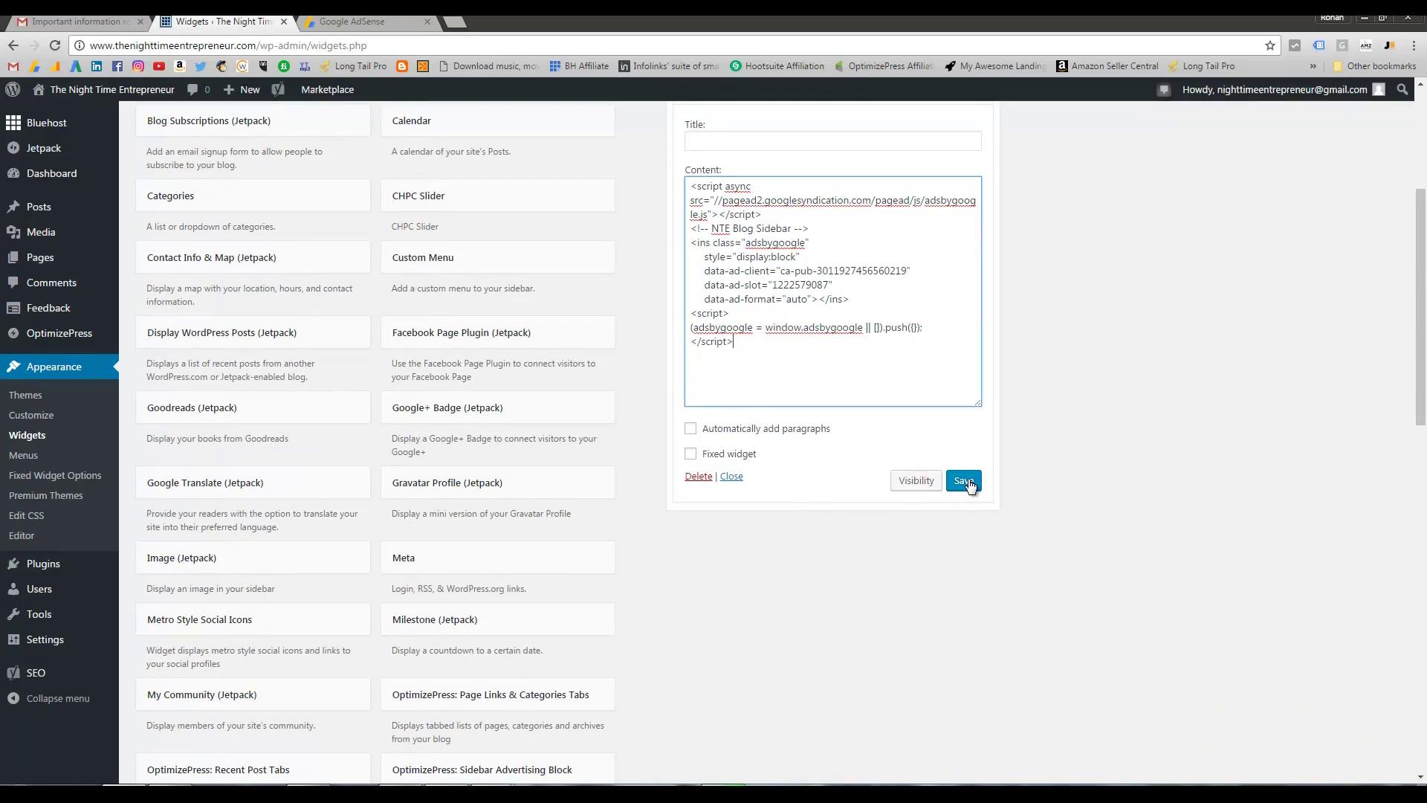
{"action": "left_click", "coordinate": [965, 482]}
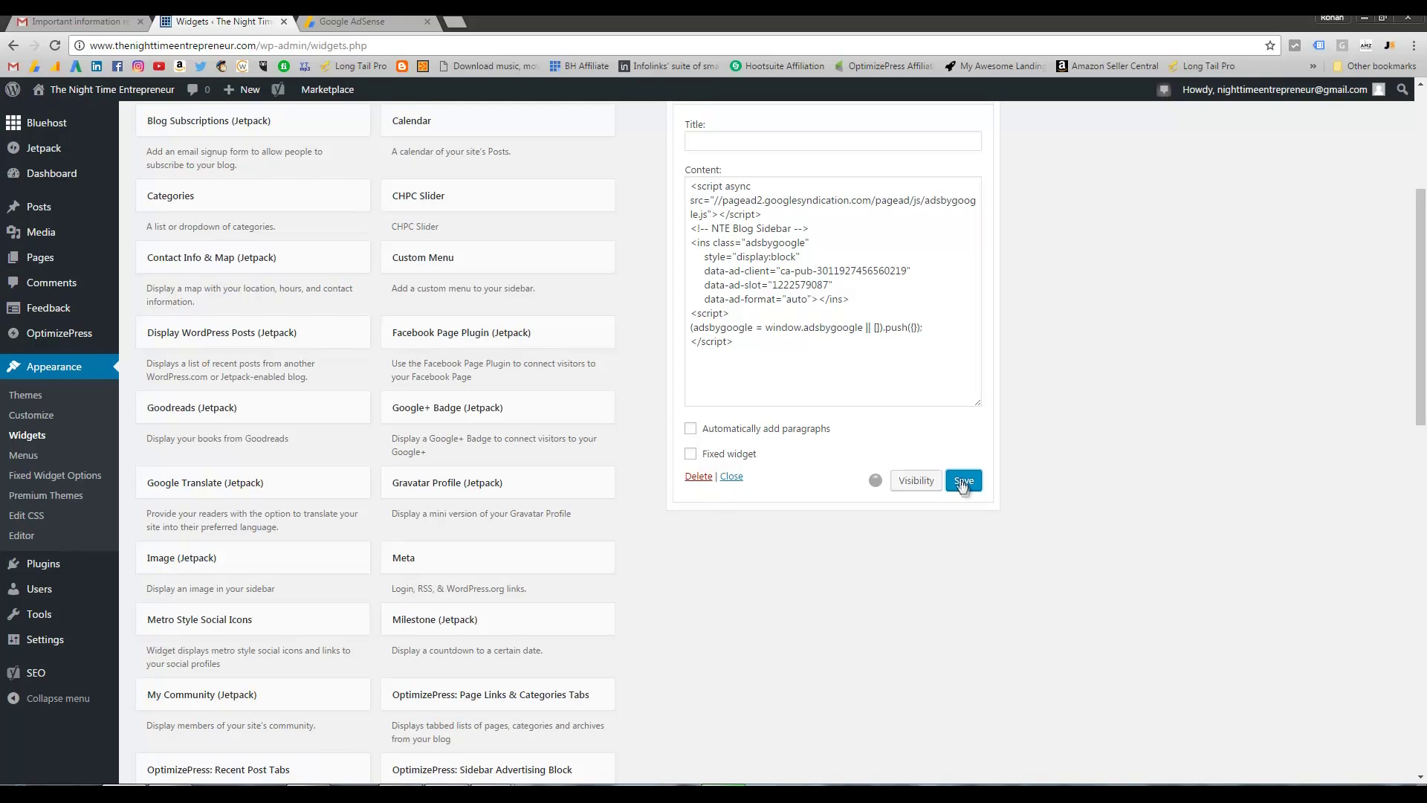
Collapse the Text widget and drag it to the top of the Sidebar, above OptimizePress.
{"action": "scroll", "coordinate": [957, 481], "scroll_direction": "up", "scroll_amount": 4}
{"action": "left_click", "coordinate": [740, 386]}
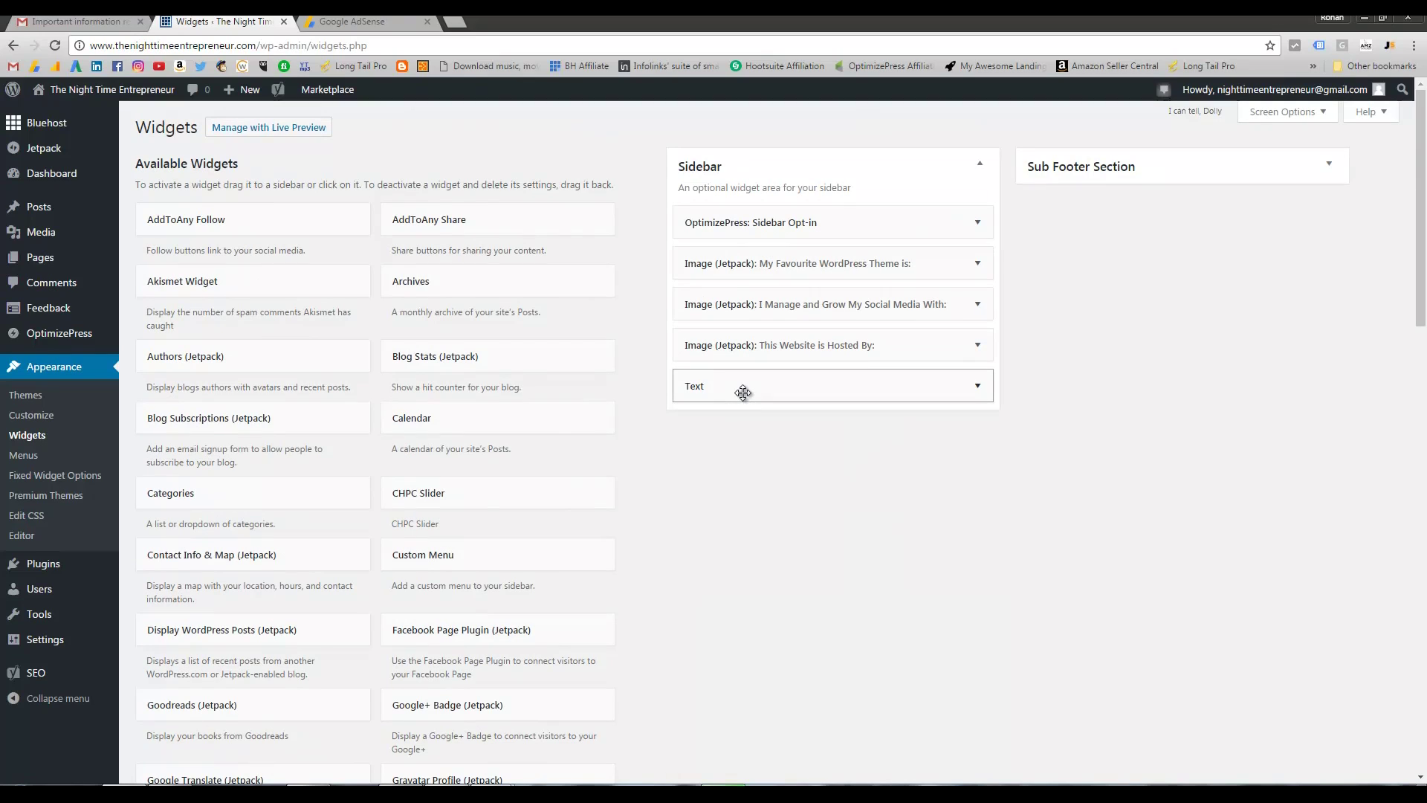
{"action": "left_click_drag", "start_coordinate": [739, 386], "coordinate": [744, 215]}
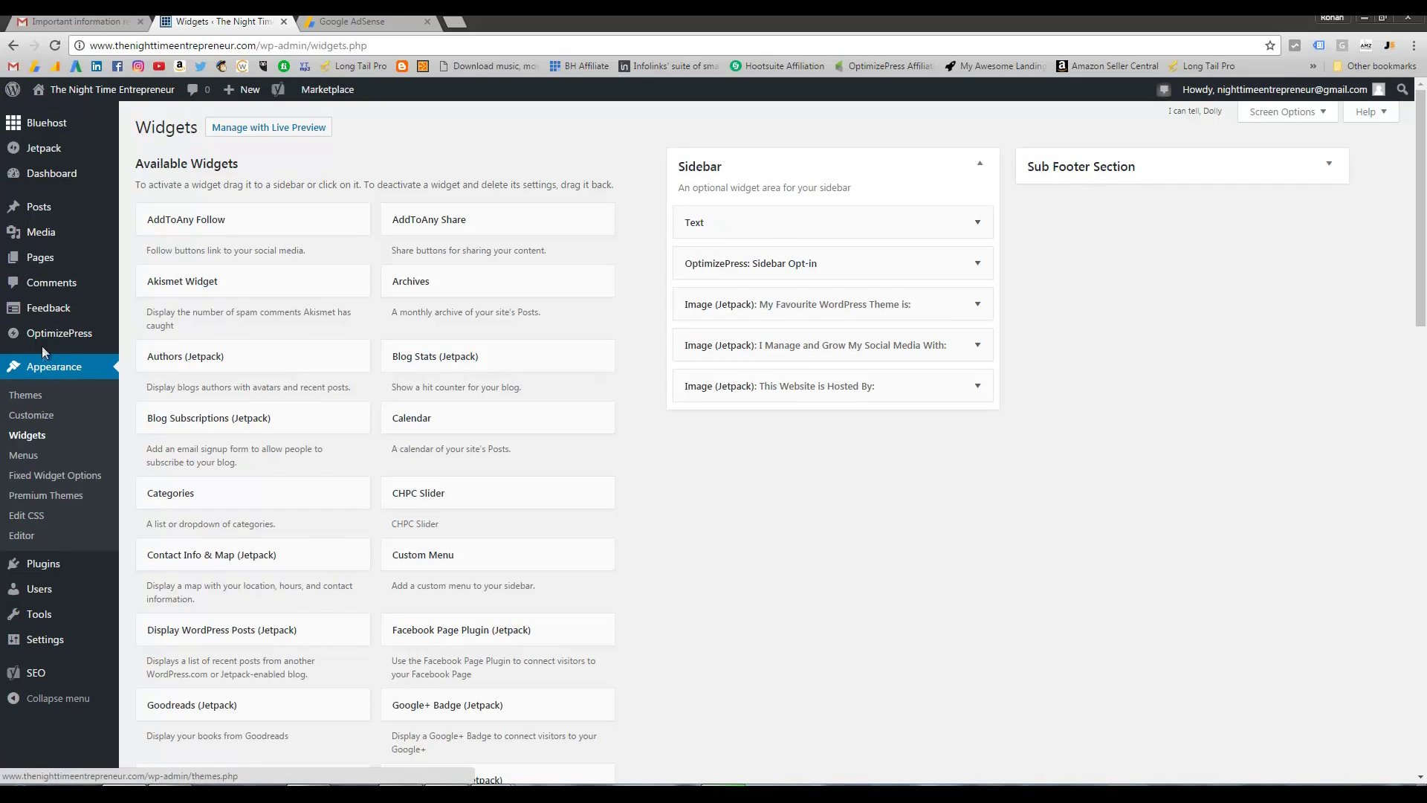
{"action": "right_click", "coordinate": [104, 90]}
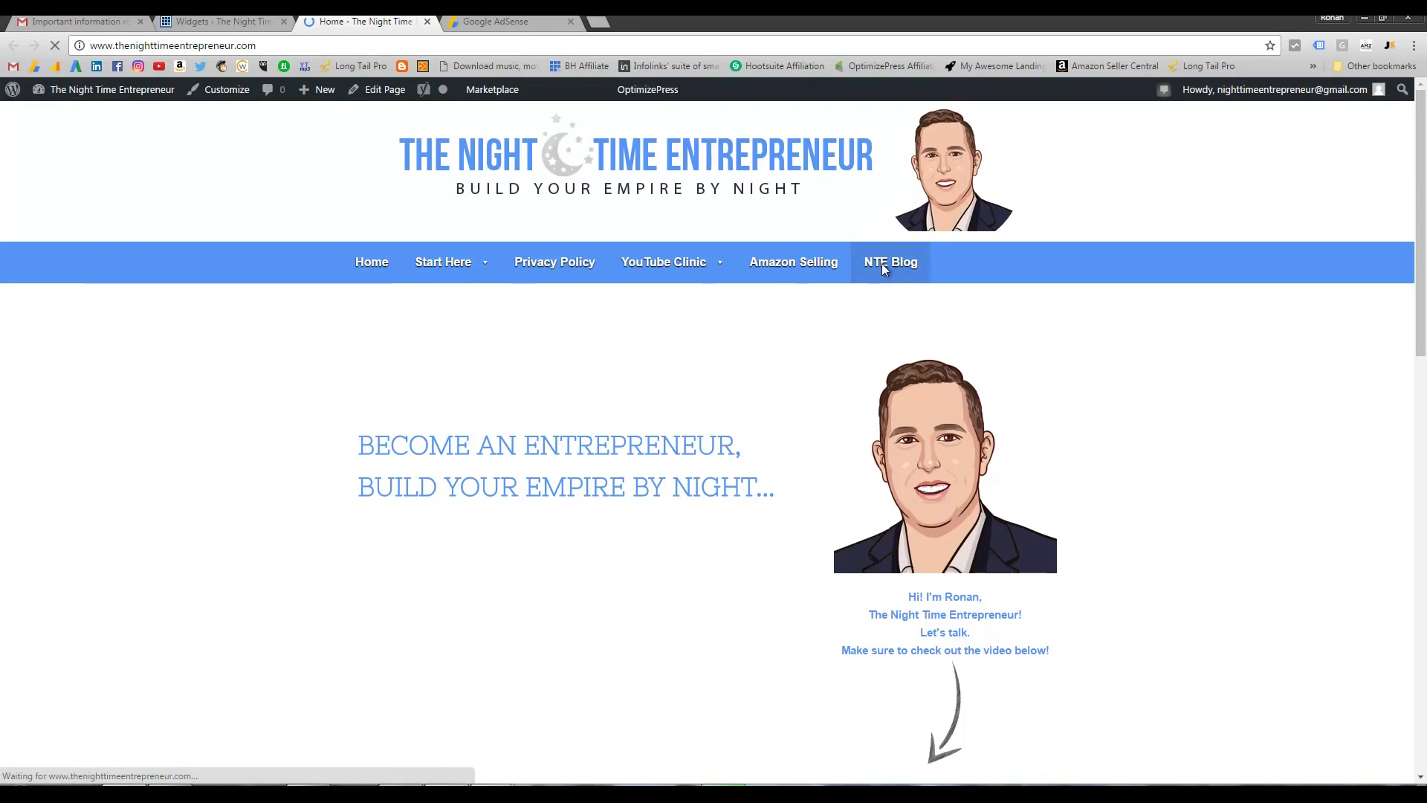
Open the NTE Blog page on the live site and scroll through its posts.
{"action": "left_click", "coordinate": [884, 268]}
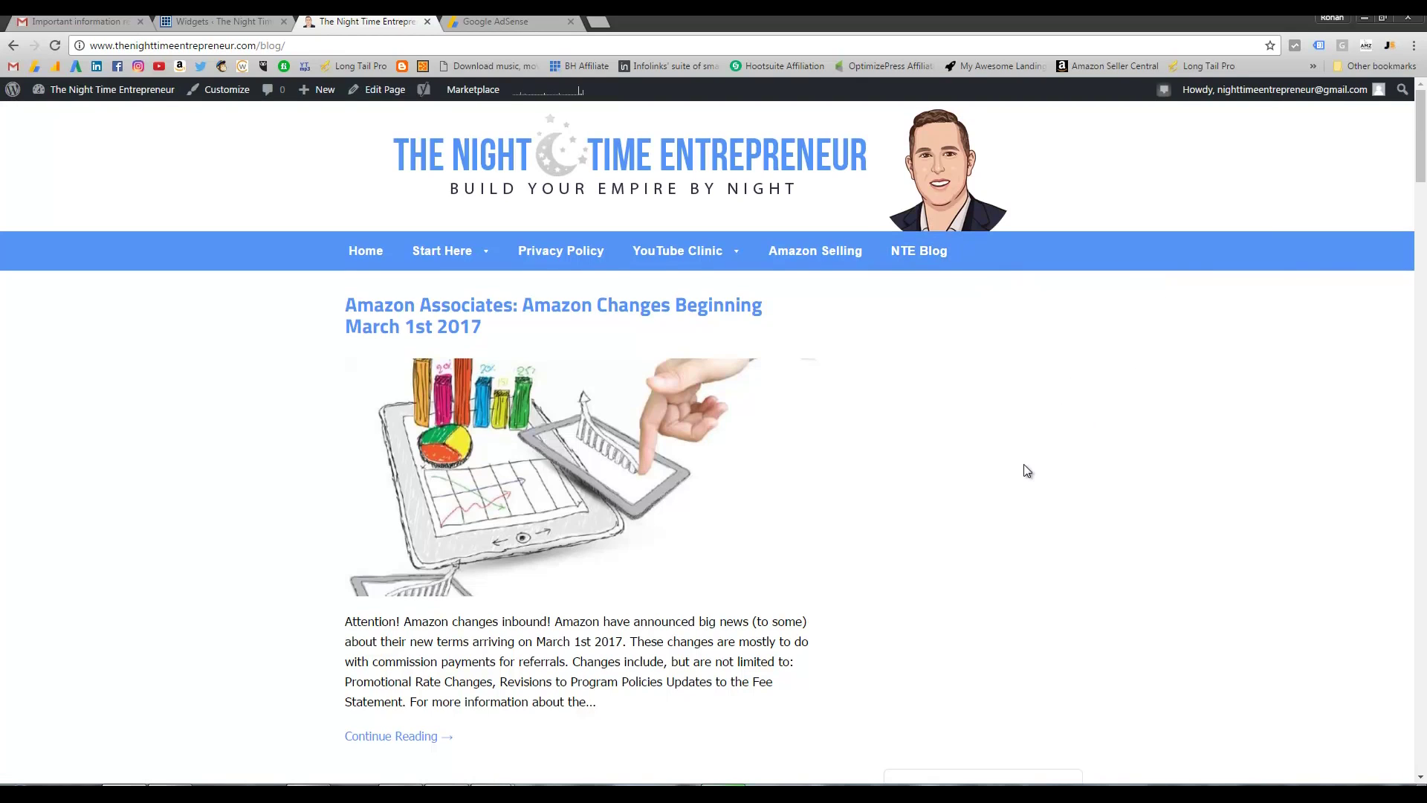
{"action": "scroll", "coordinate": [1102, 468], "scroll_direction": "down", "scroll_amount": 6}
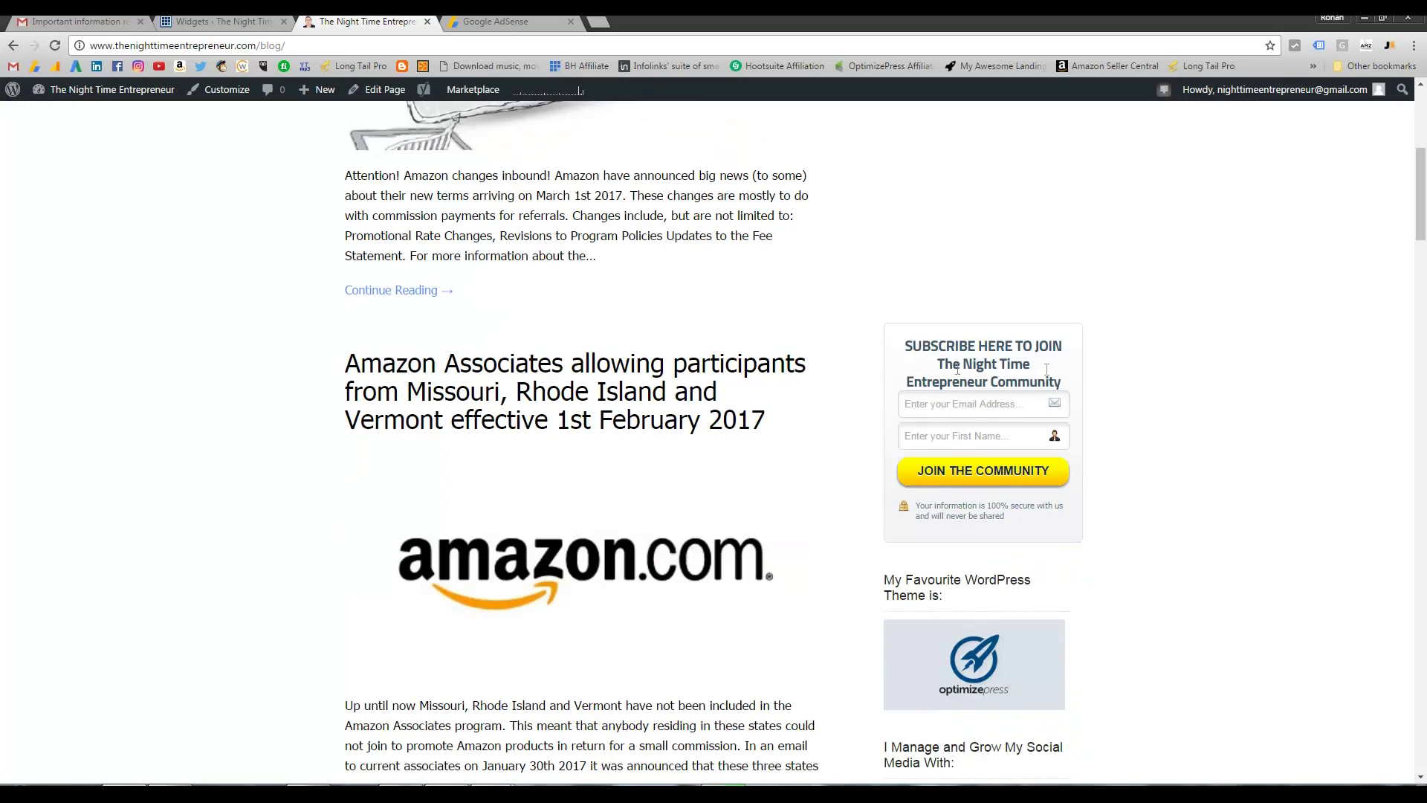
{"action": "scroll", "coordinate": [968, 431], "scroll_direction": "down", "scroll_amount": 3}
{"action": "scroll", "coordinate": [974, 438], "scroll_direction": "up", "scroll_amount": 4}
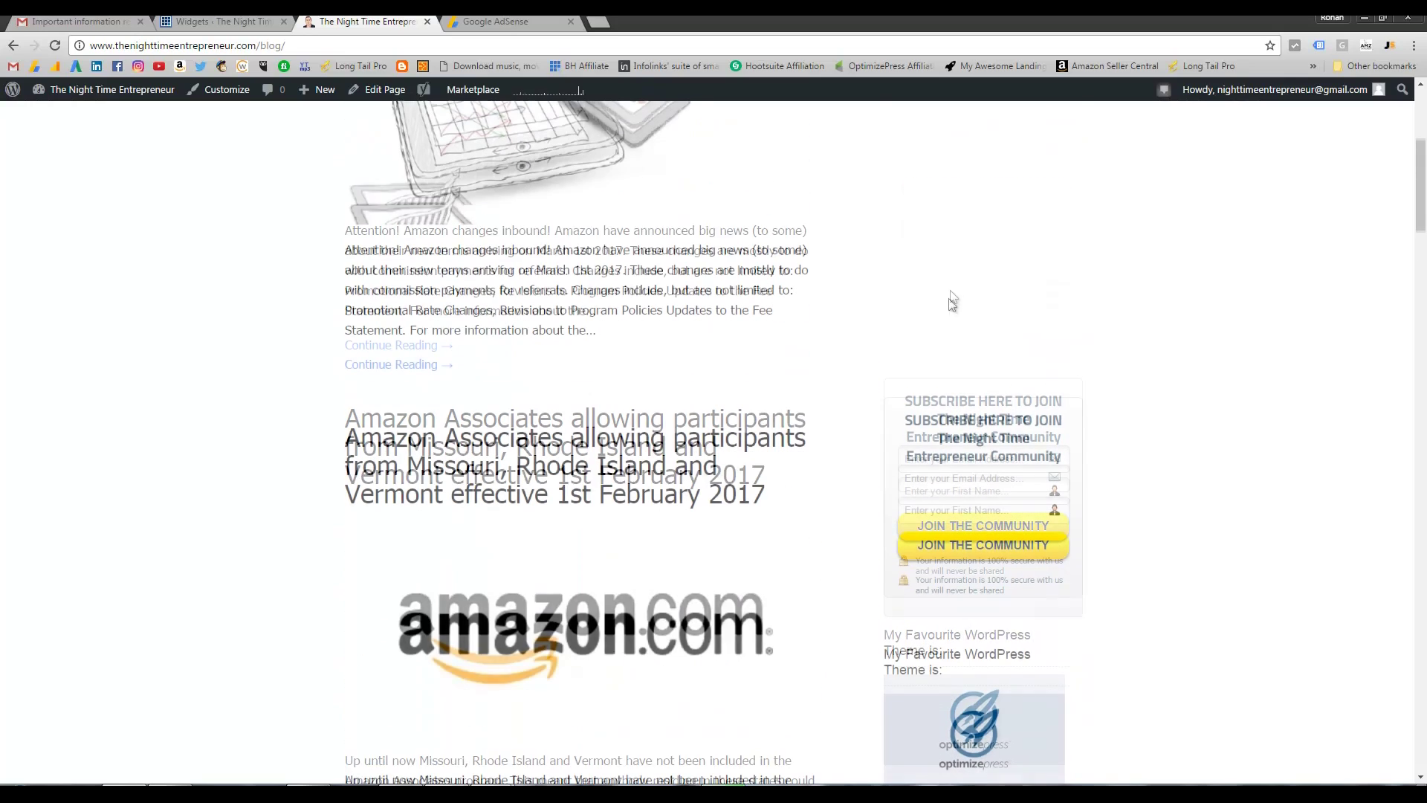
{"action": "scroll", "coordinate": [979, 446], "scroll_direction": "up", "scroll_amount": 4}
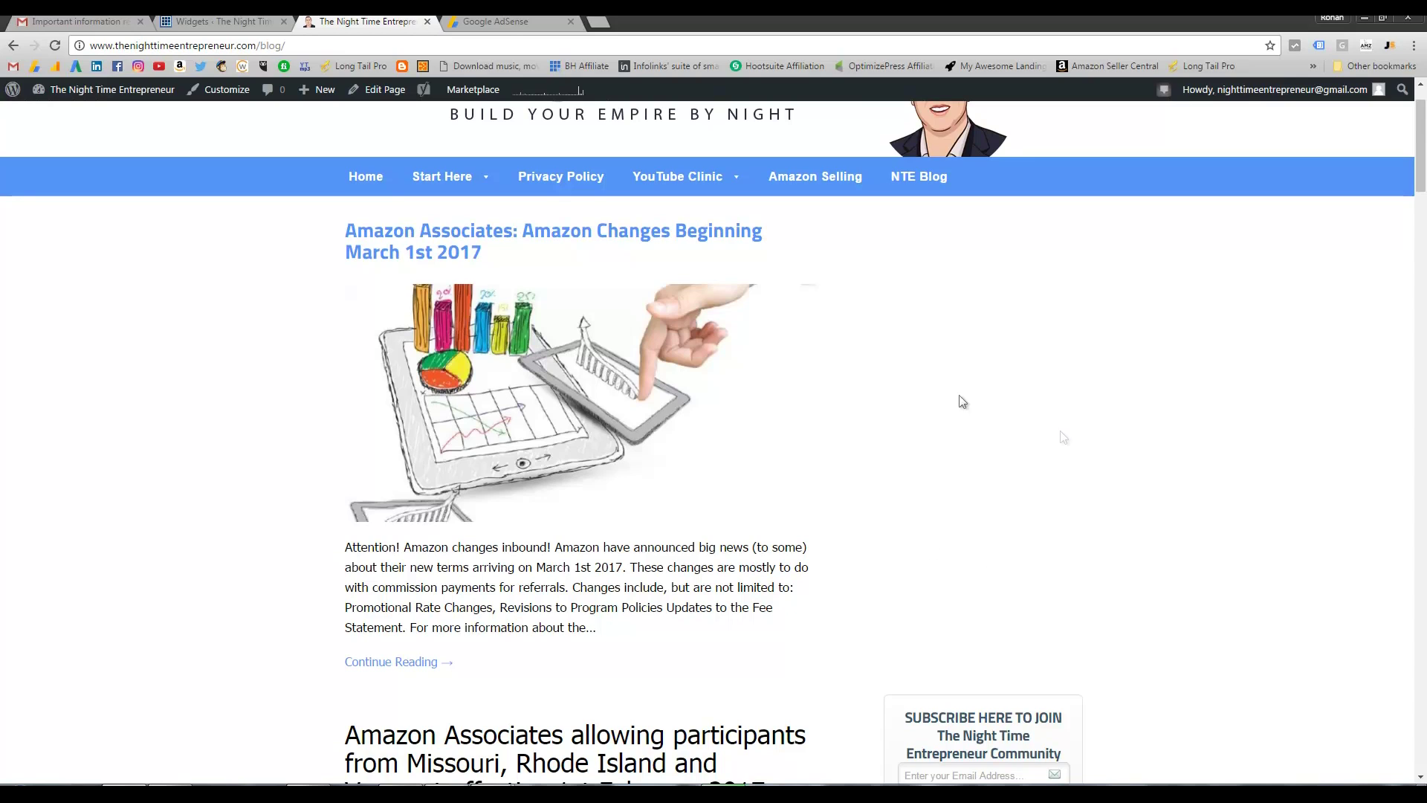
{"action": "scroll", "coordinate": [898, 381], "scroll_direction": "down", "scroll_amount": 5}
{"action": "scroll", "coordinate": [899, 382], "scroll_direction": "up", "scroll_amount": 6}
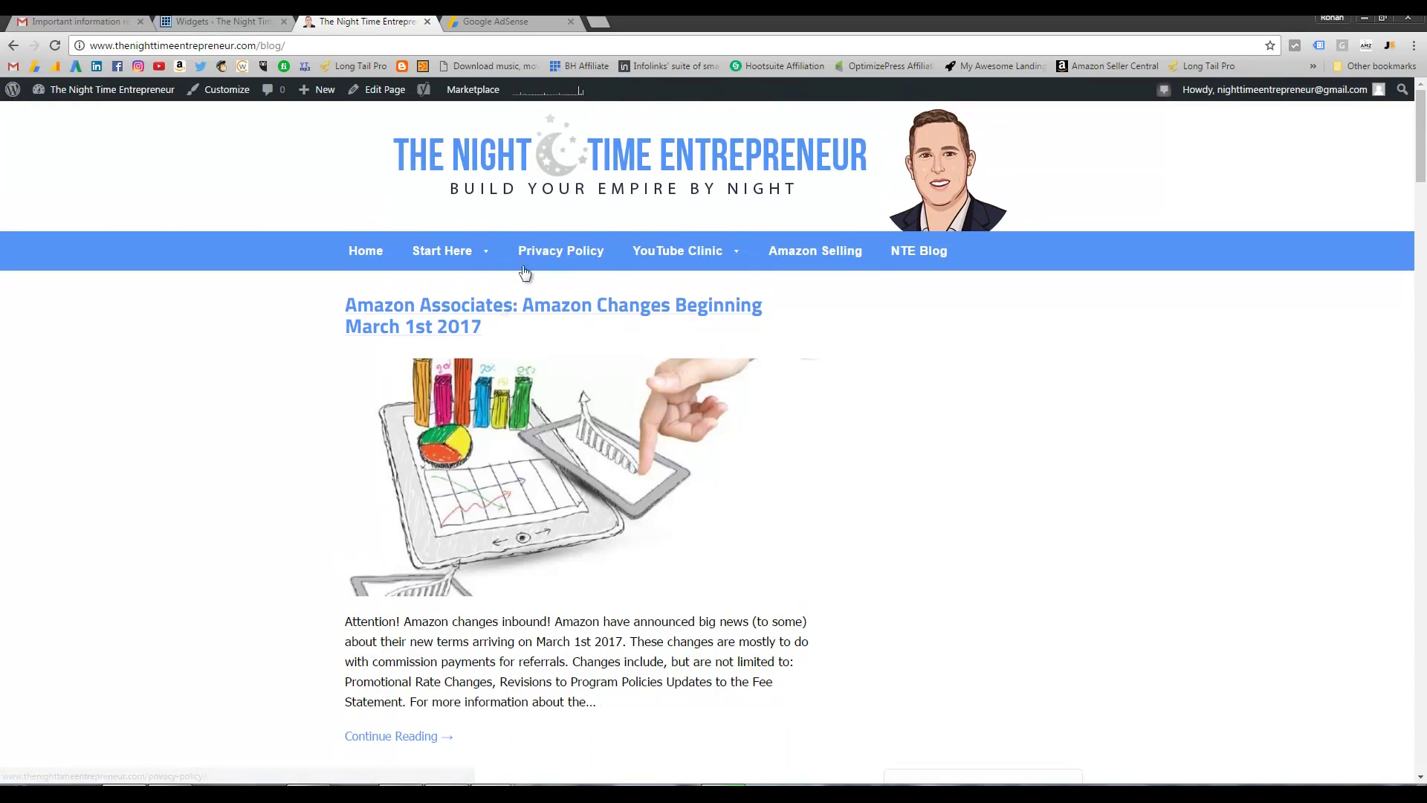
{"action": "scroll", "coordinate": [477, 340], "scroll_direction": "down", "scroll_amount": 2}
{"action": "scroll", "coordinate": [476, 341], "scroll_direction": "down", "scroll_amount": 2}
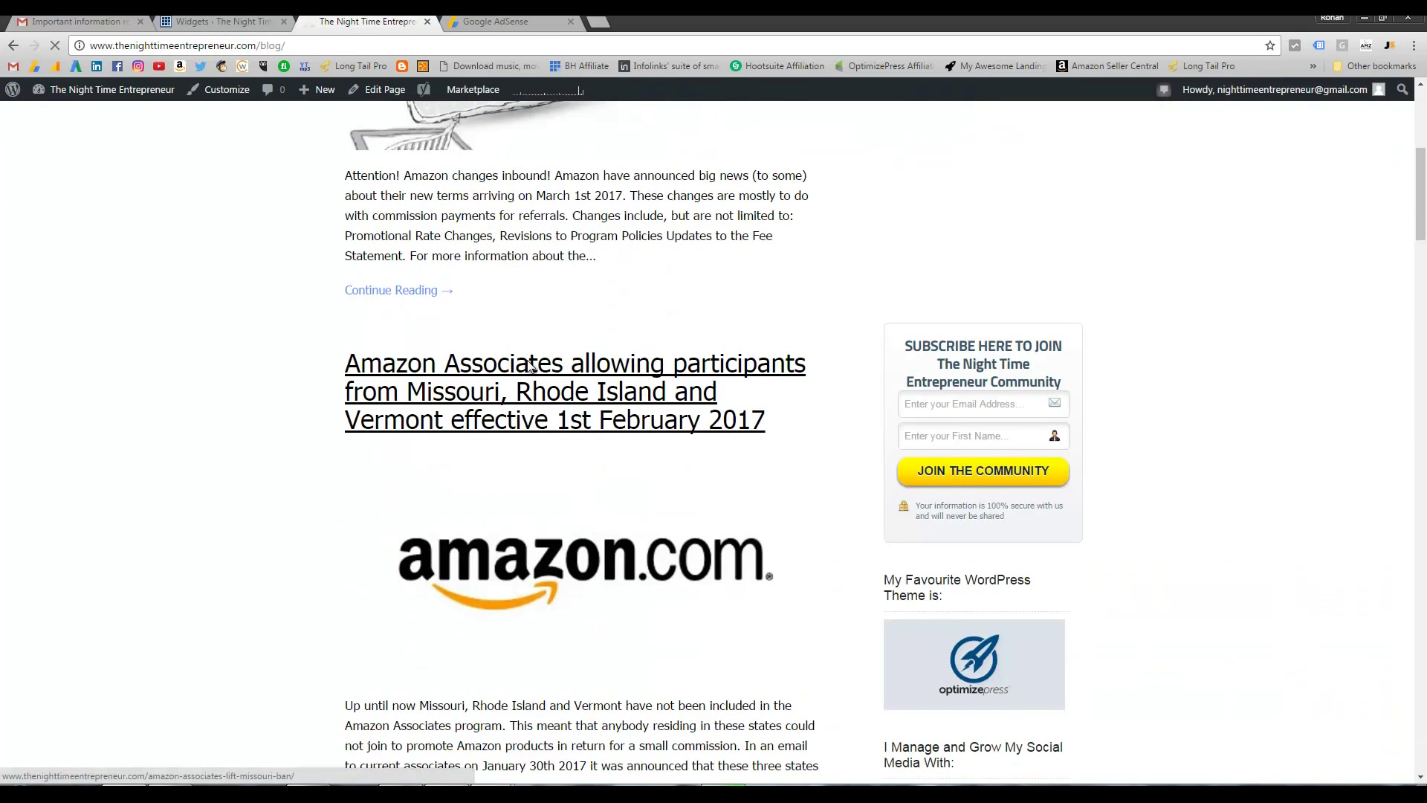
Open and read the Missouri Amazon Associates post.
{"action": "left_click", "coordinate": [442, 363]}
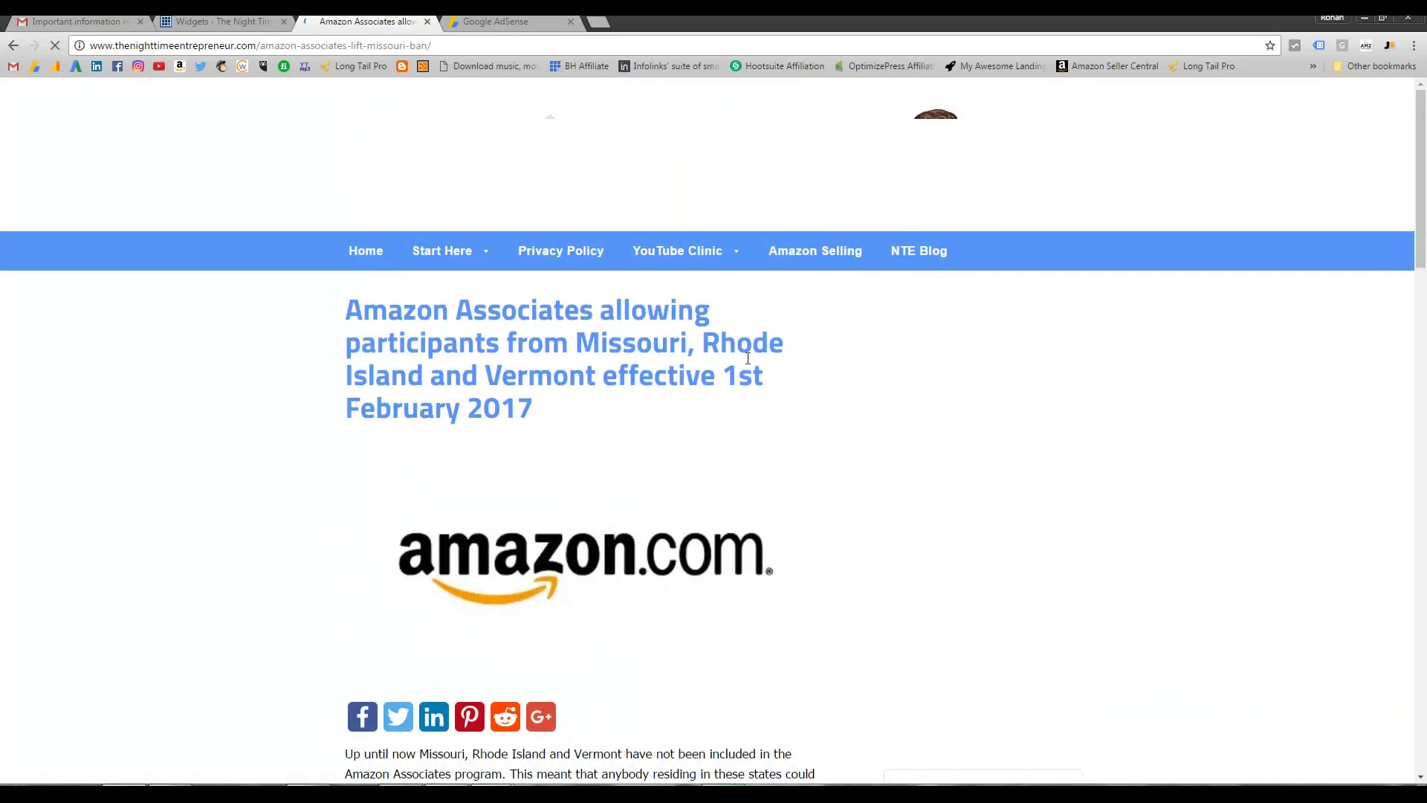
{"action": "scroll", "coordinate": [812, 385], "scroll_direction": "down", "scroll_amount": 4}
{"action": "scroll", "coordinate": [640, 322], "scroll_direction": "down", "scroll_amount": 15}
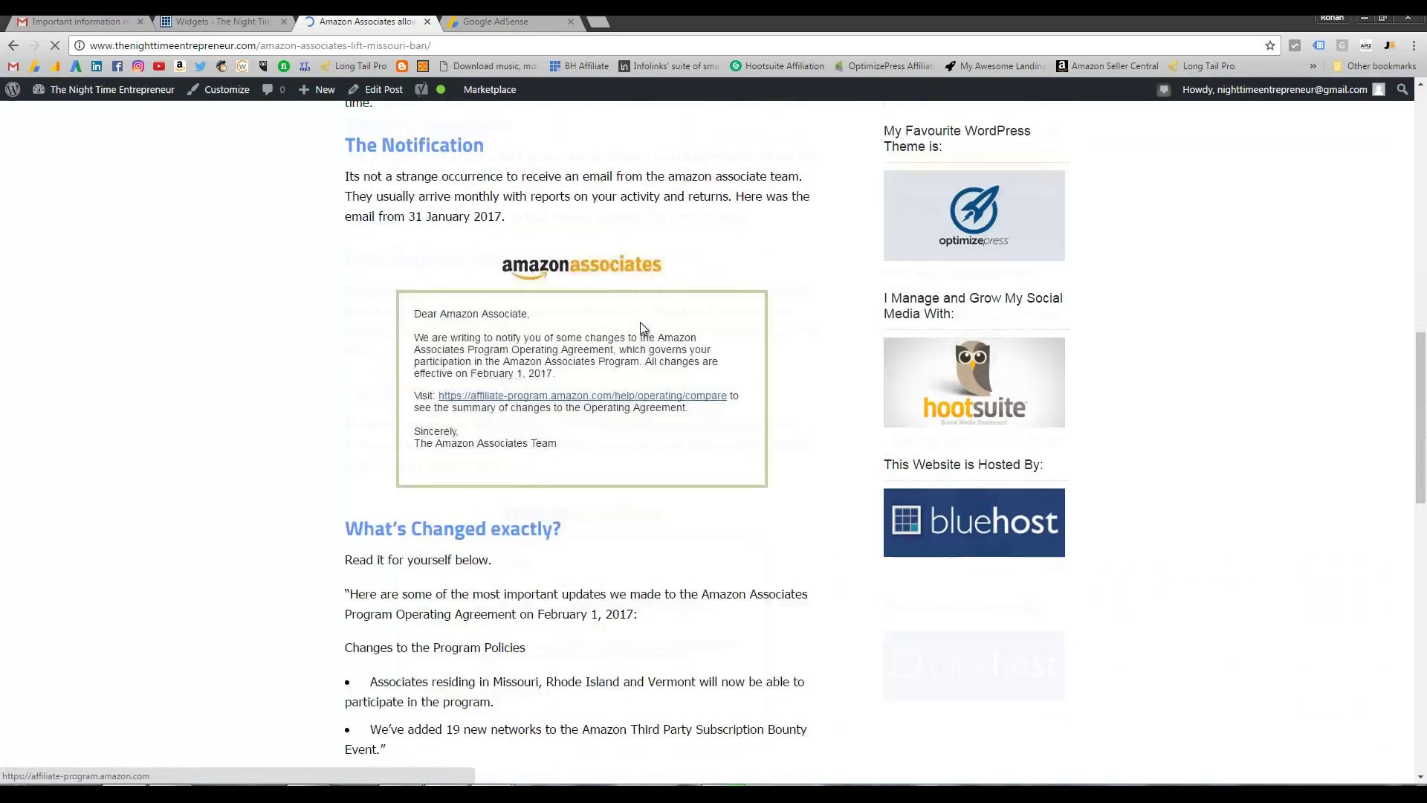
{"action": "scroll", "coordinate": [437, 416], "scroll_direction": "up", "scroll_amount": 15}
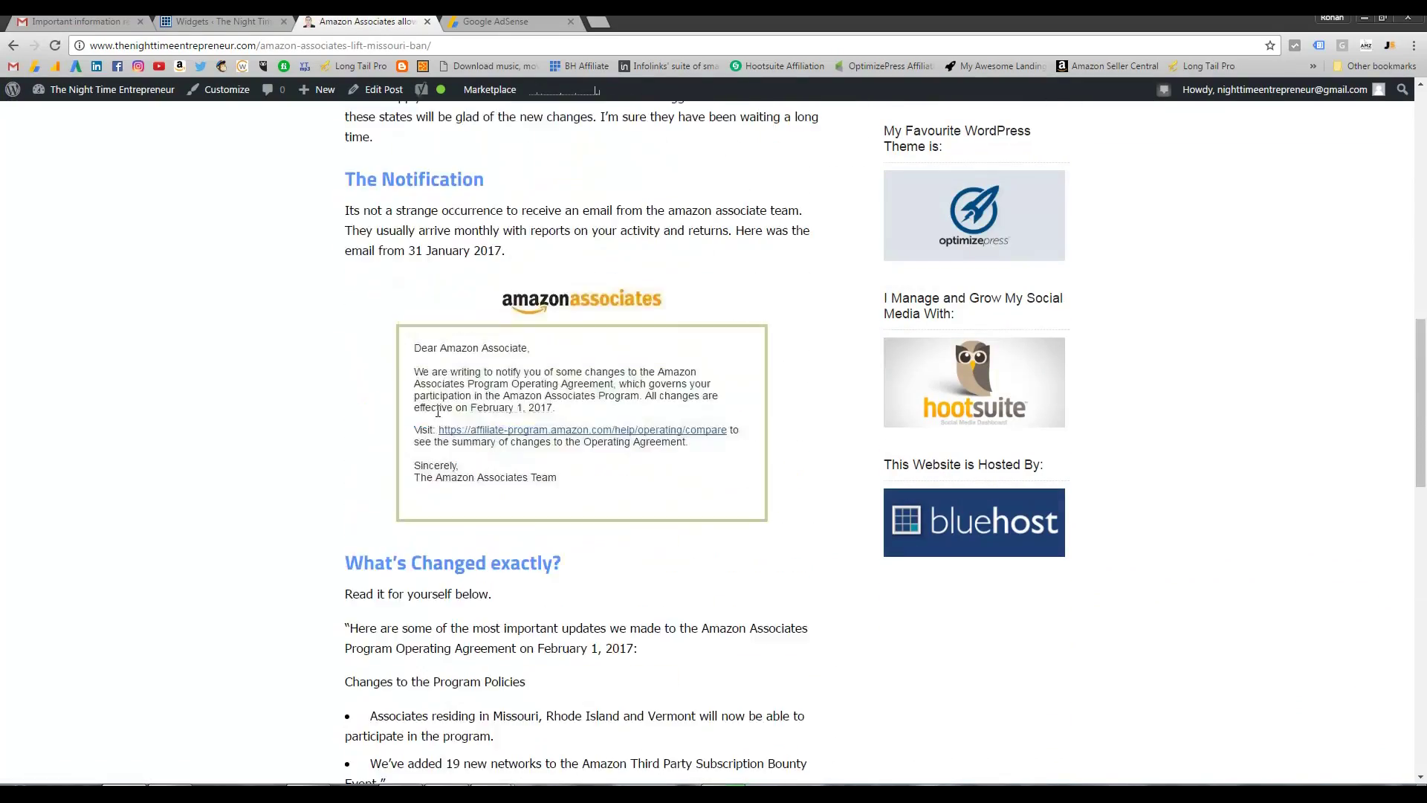